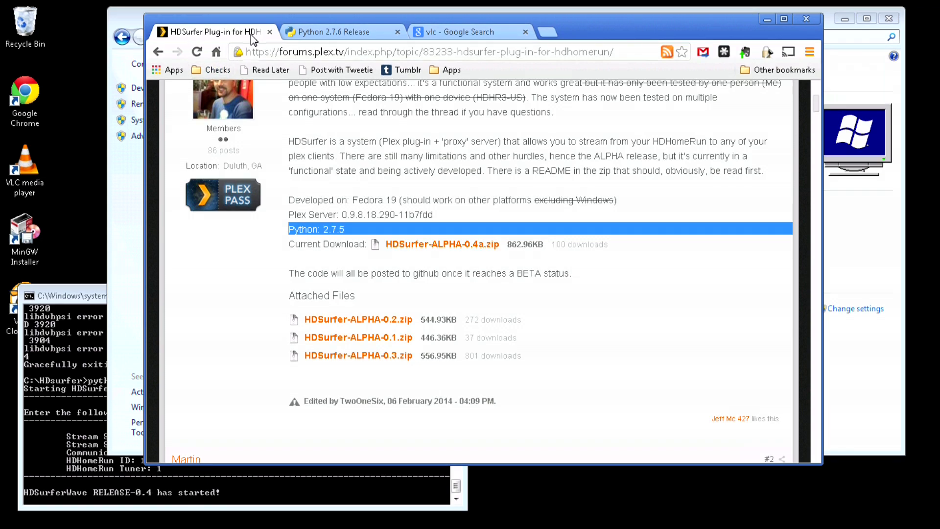
Step: Highlight the 'Developed on: Fedora 19' line in the HDSurfer thread, then switch to the Python 2.7.6 release tab
drag(265, 22, 198, 37)
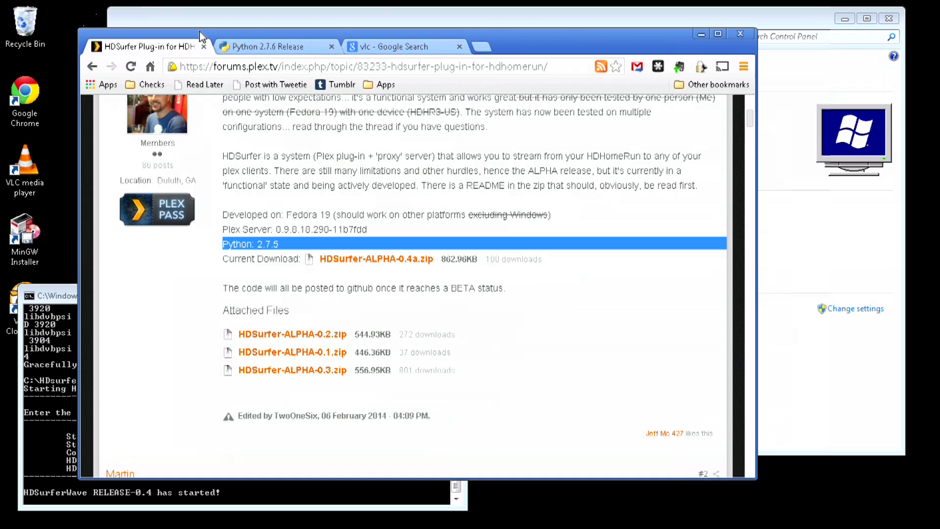
scroll(307, 198, up, 2)
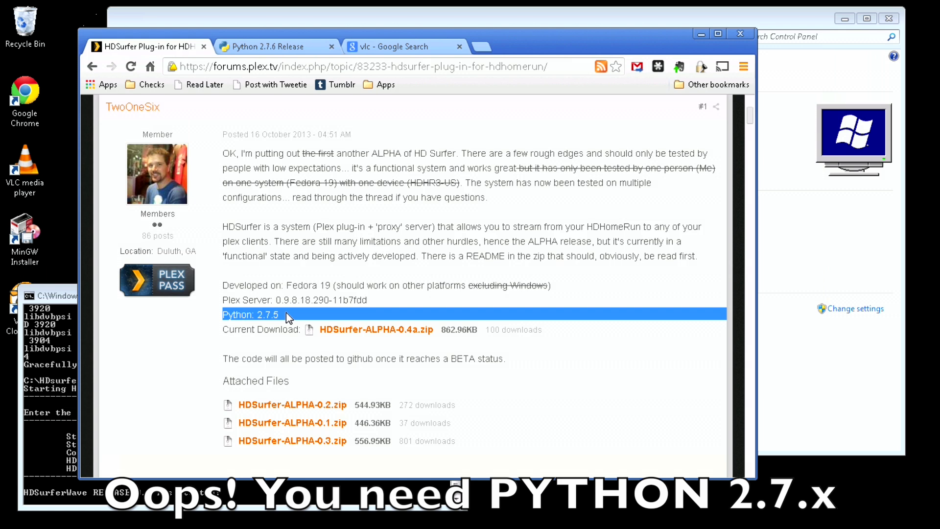
triple_click(315, 284)
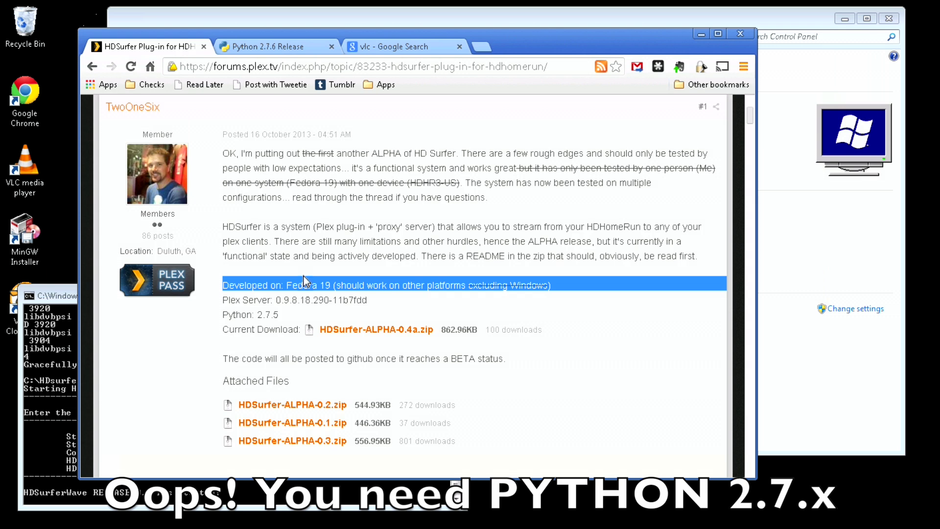
click(280, 47)
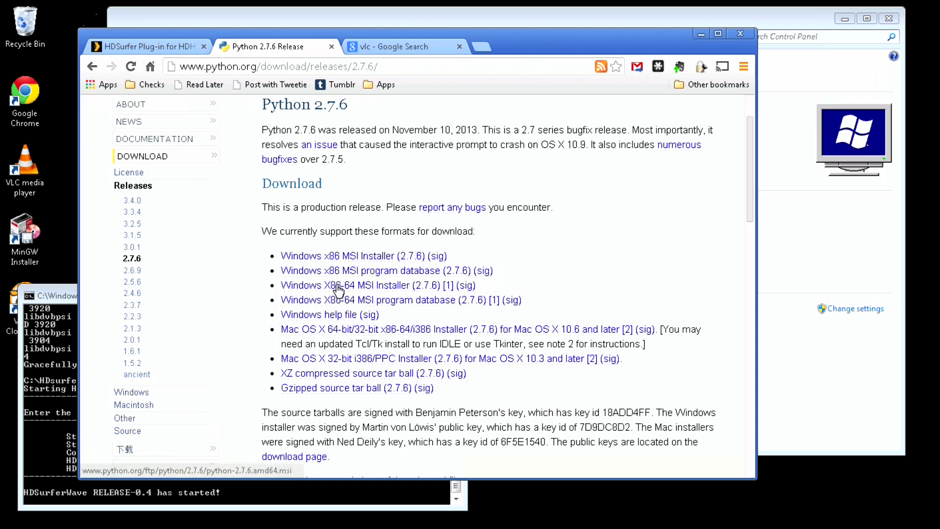
Step: Download the Python 2.7.6 Windows X86-64 MSI installer, then open the Control Panel System page
click(348, 284)
key(super)
click(533, 243)
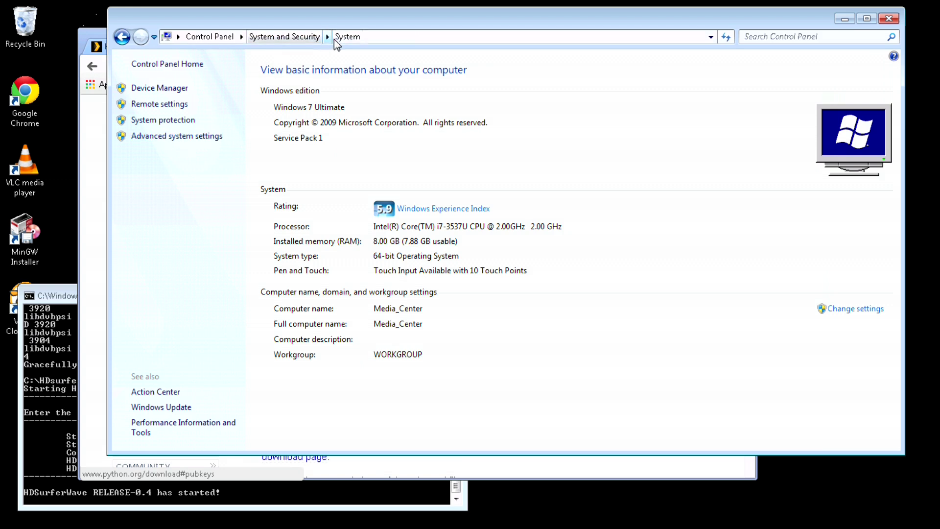
Step: Open the Path system variable for editing via Advanced system settings and Environment Variables
click(179, 137)
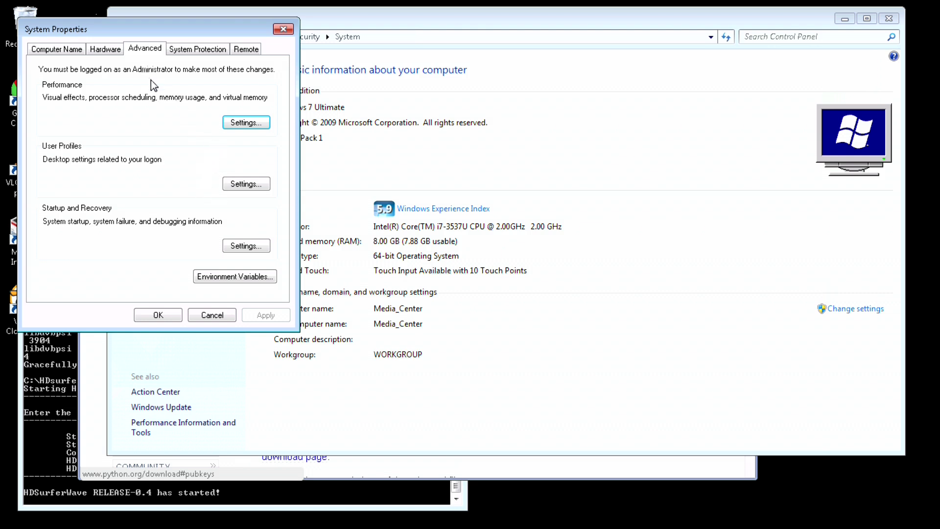
click(241, 274)
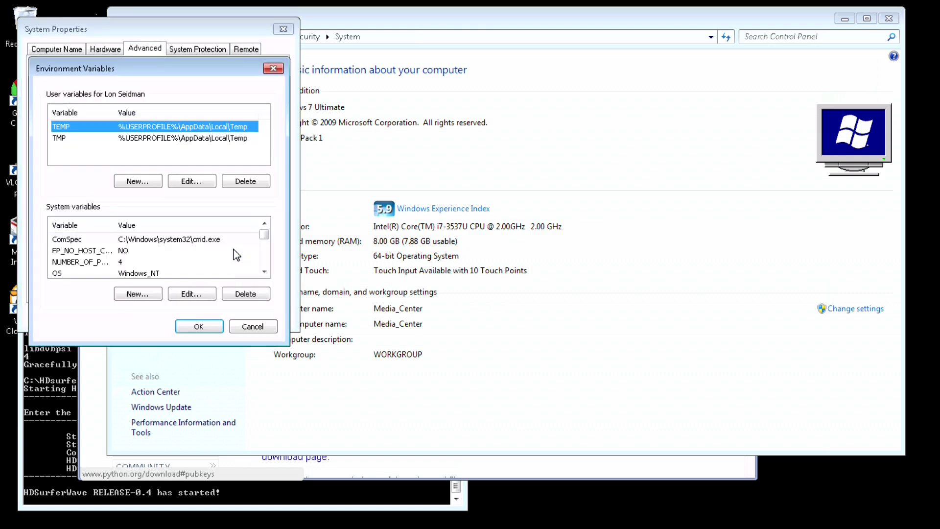
click(264, 272)
triple_click(264, 271)
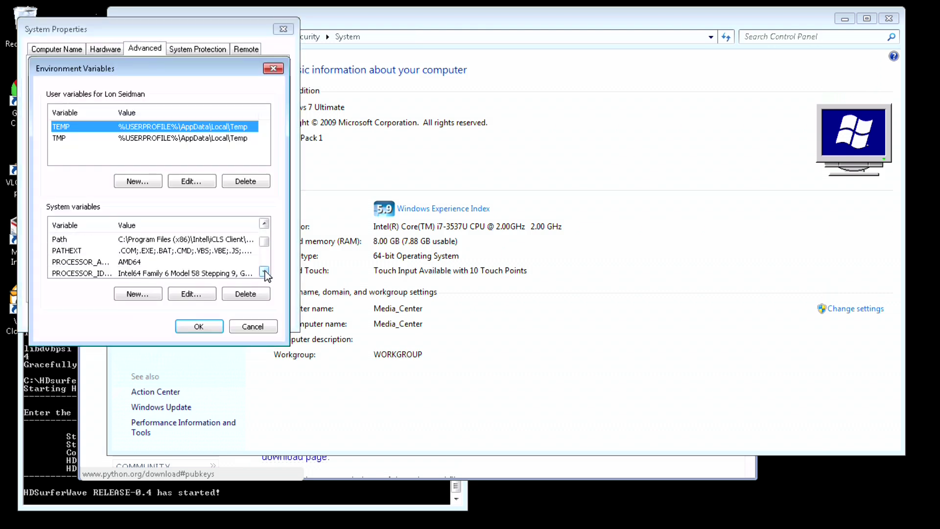
double_click(223, 240)
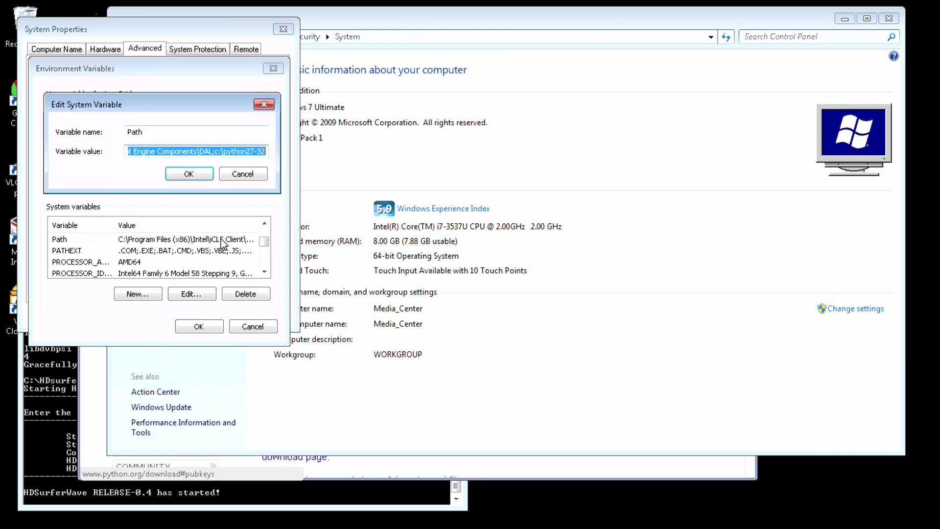
Step: Inspect Path's trailing c:\python27-32 entry, then cancel unchanged and close the dialogs
click(213, 152)
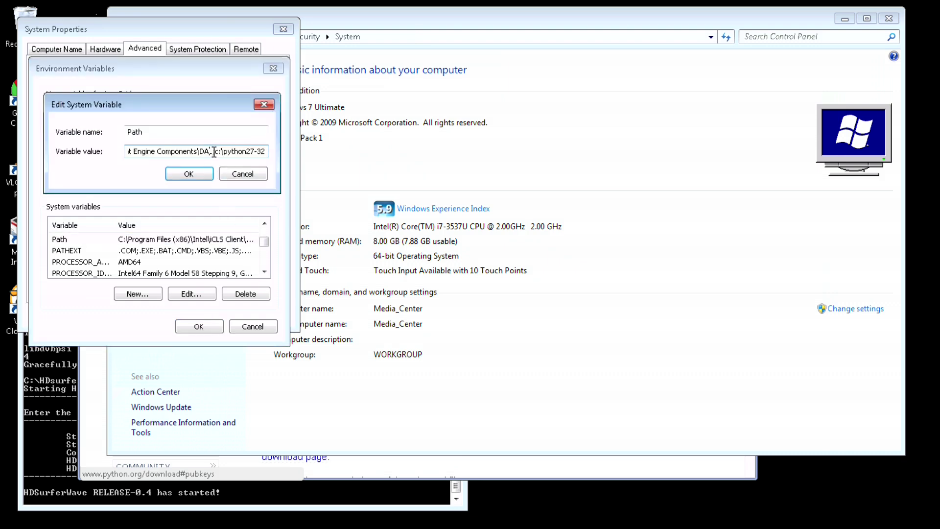
key(shift+End)
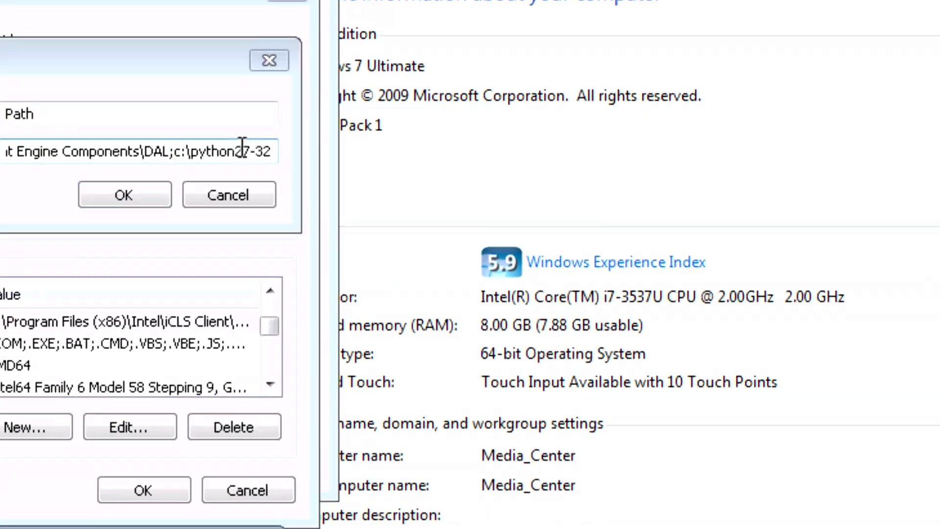
drag(173, 151, 277, 151)
click(200, 151)
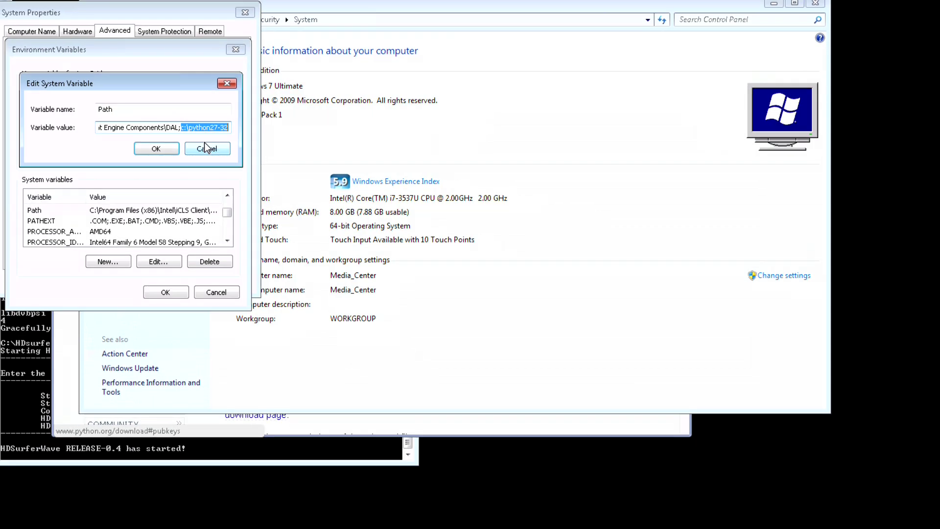
key(super)
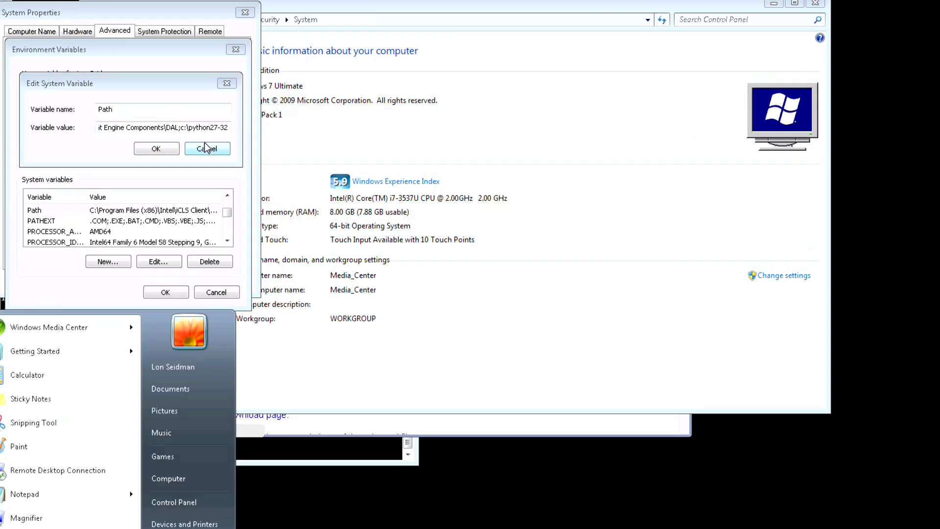
click(204, 147)
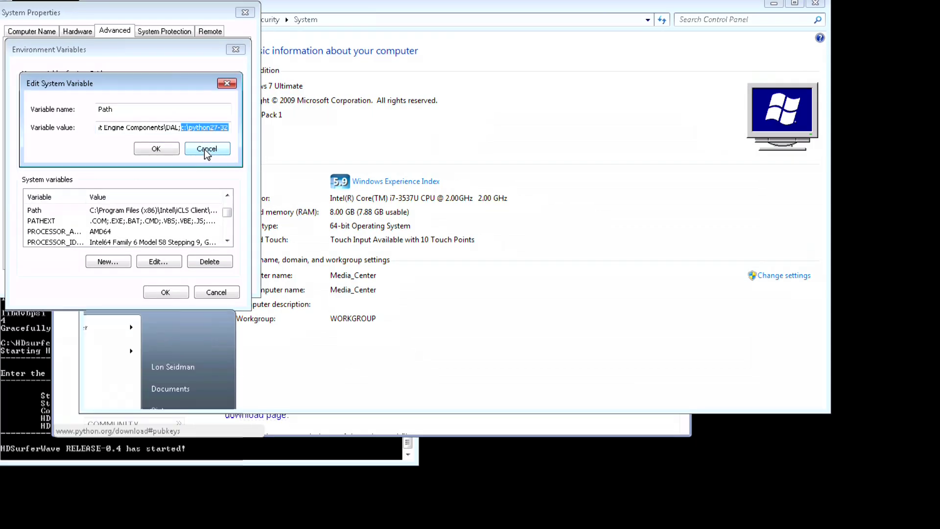
click(216, 291)
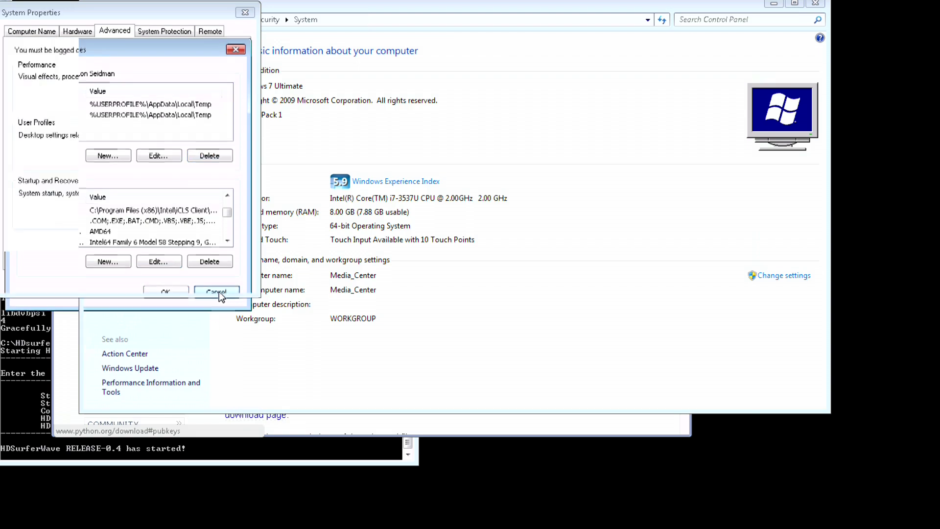
click(249, 9)
Step: Visit the official VideoLAN VLC page from the vlc search results, then minimize Chrome
drag(248, 9, 455, 37)
click(225, 132)
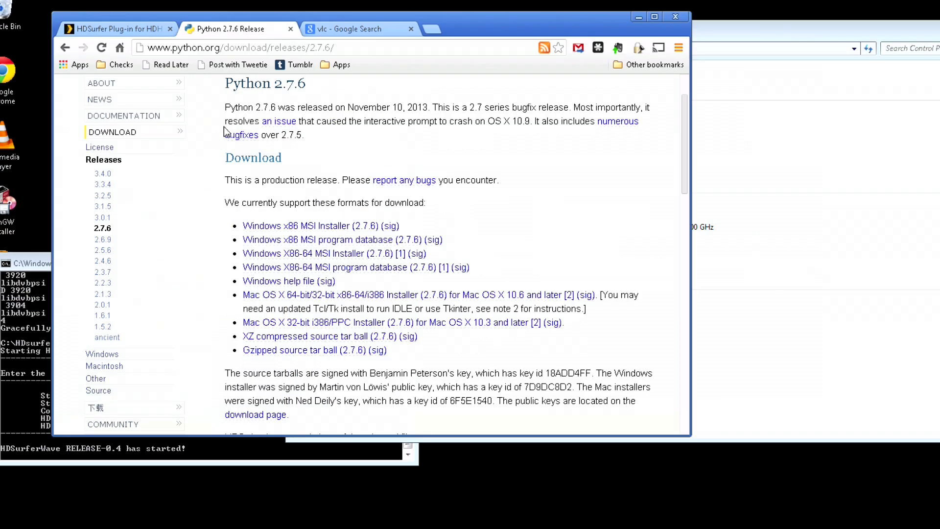
click(374, 29)
scroll(372, 230, up, 2)
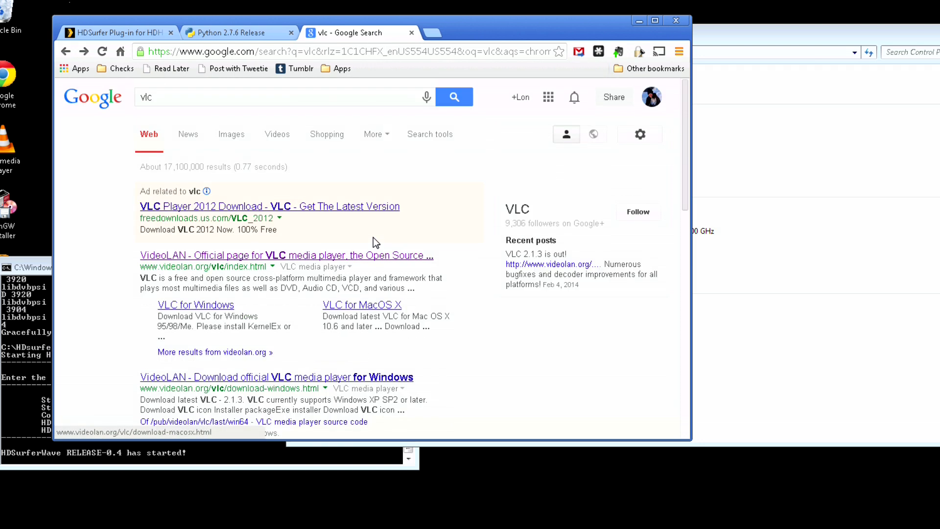
click(351, 262)
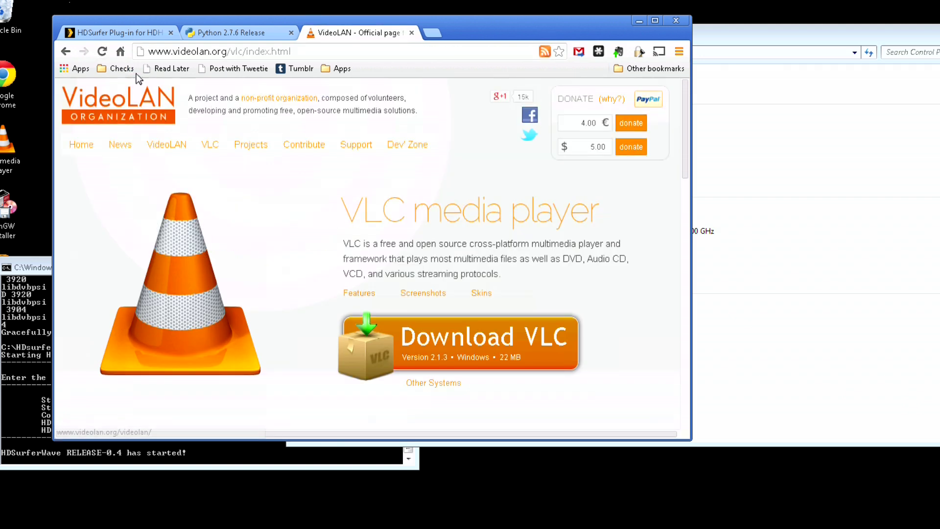
click(66, 52)
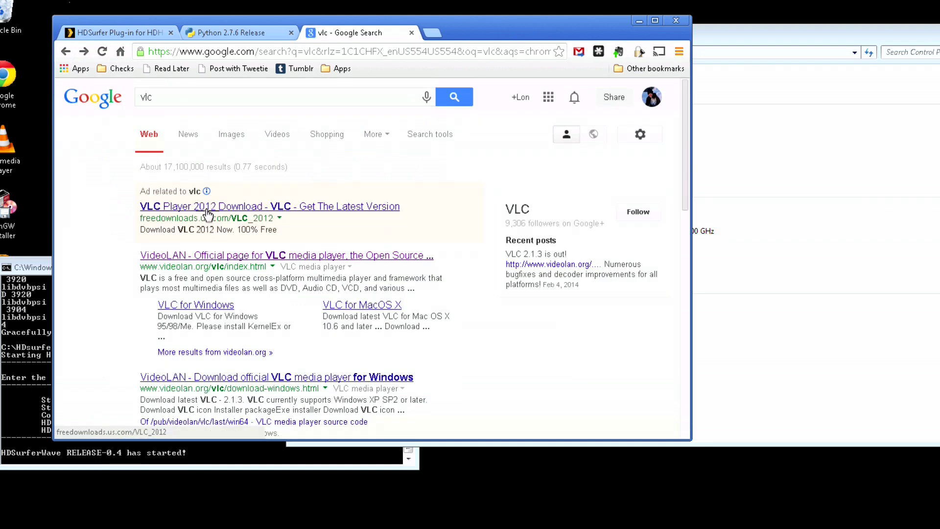
click(224, 257)
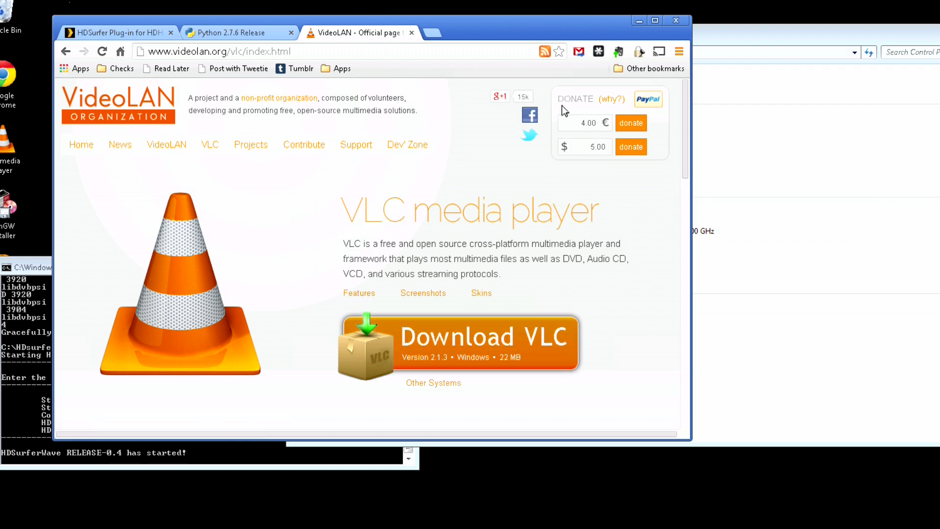
click(637, 21)
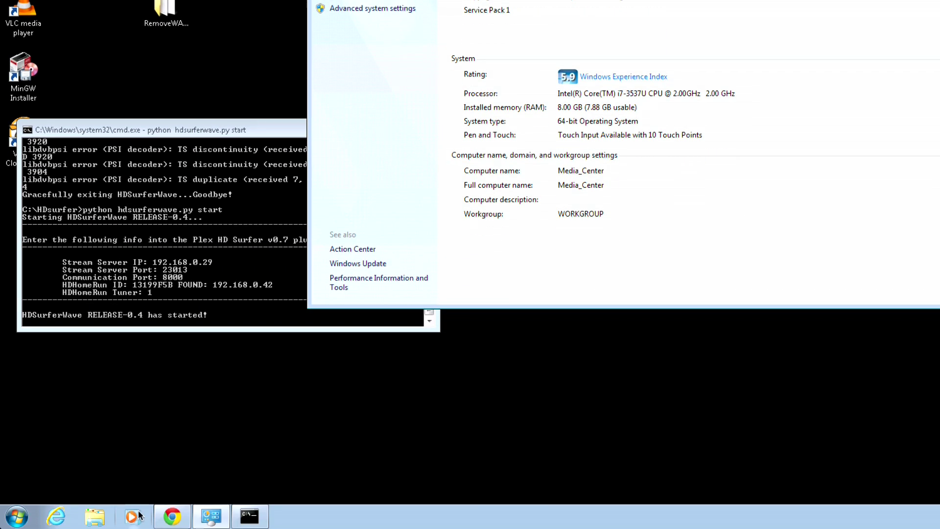
Step: Browse to Downloads > HDSurfer-ALPHA-0.4a > HDSurfer-ALPHA-0.4a and edit README with Notepad++
click(94, 516)
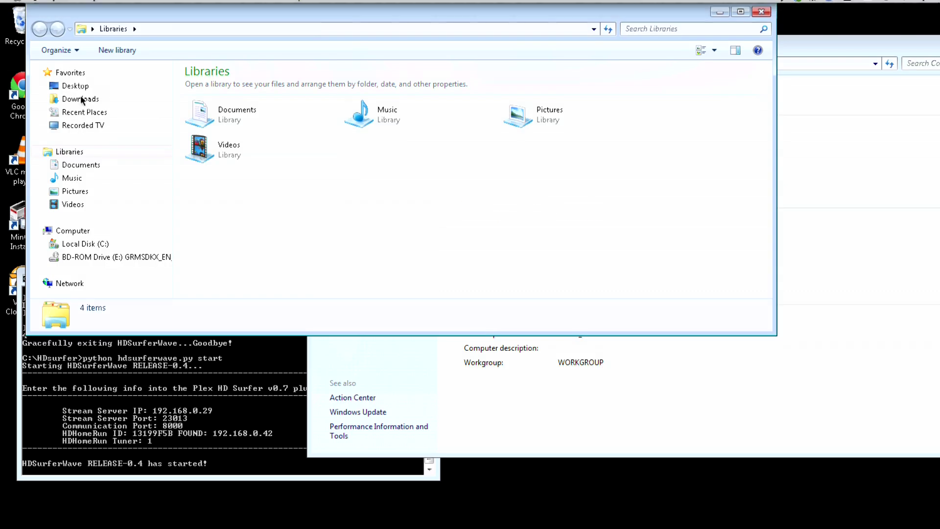
click(88, 104)
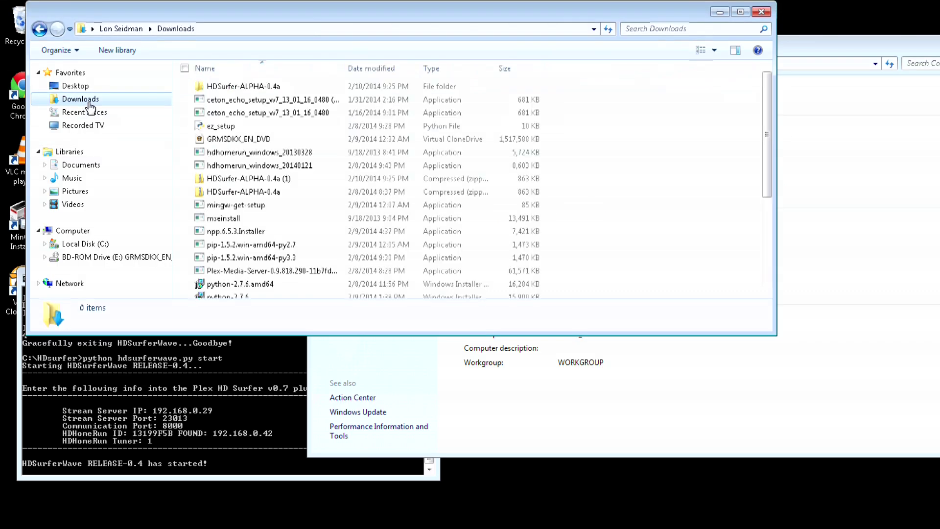
double_click(242, 89)
double_click(269, 89)
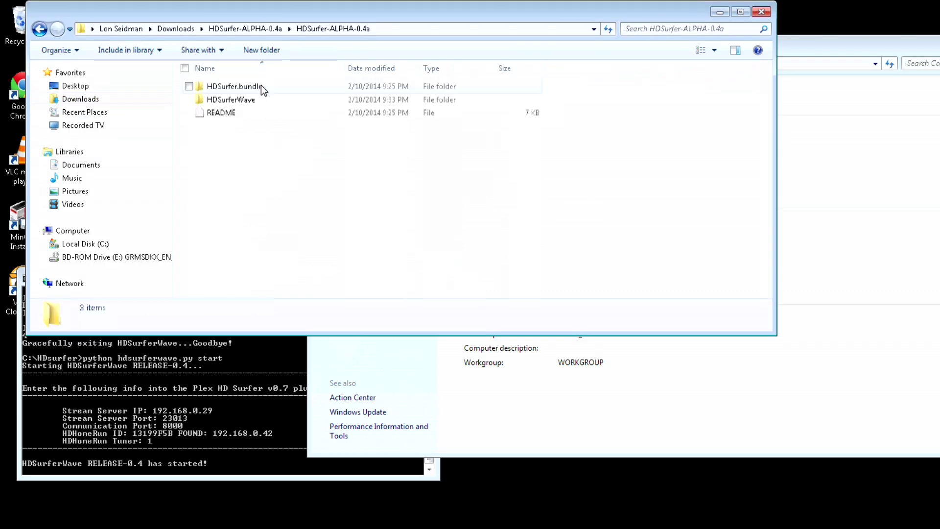
right_click(227, 116)
click(187, 138)
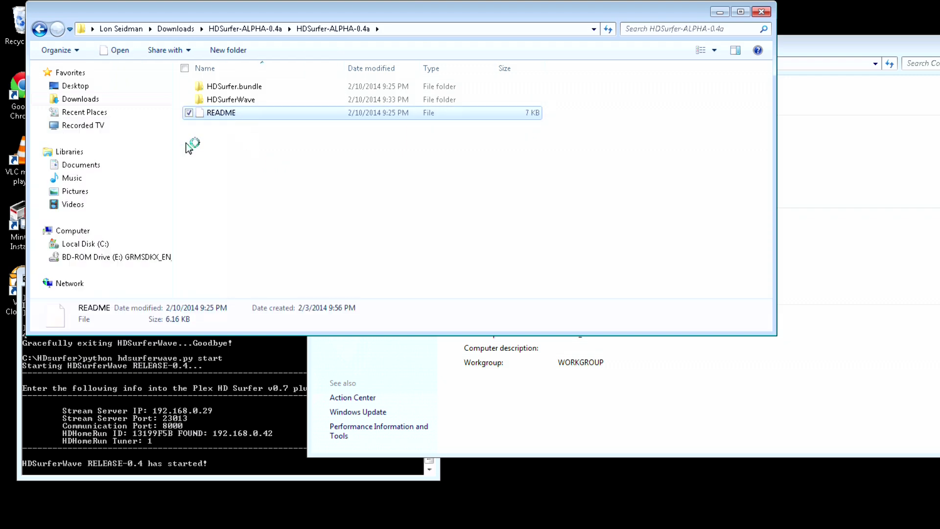
drag(337, 25, 135, 75)
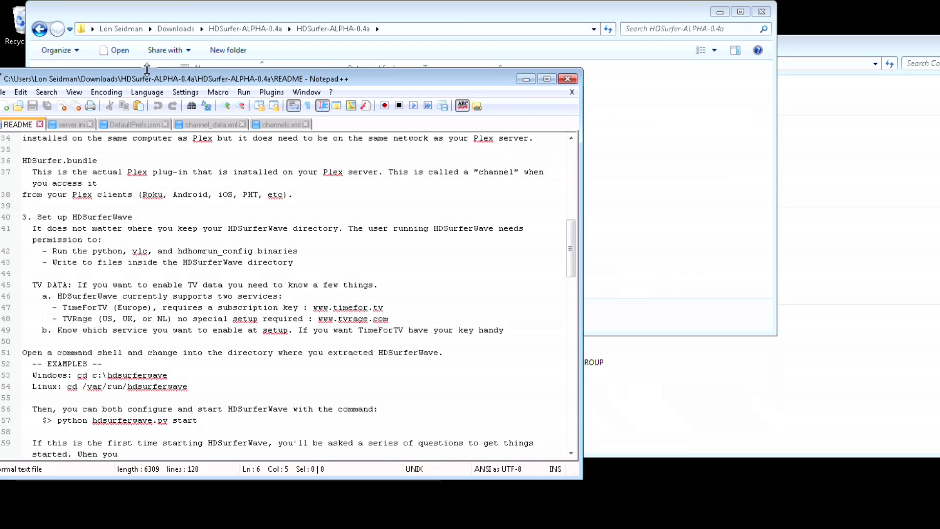
Step: Read the README's Python vlc module notes and locate the vlc module file in the HDSurferWave folder
scroll(172, 158, up, 6)
scroll(172, 158, up, 6)
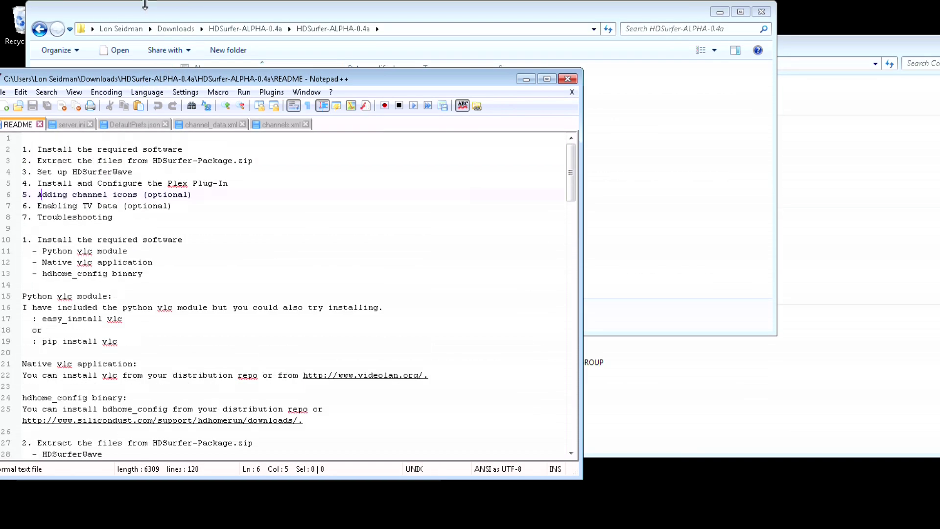
drag(145, 16, 292, 25)
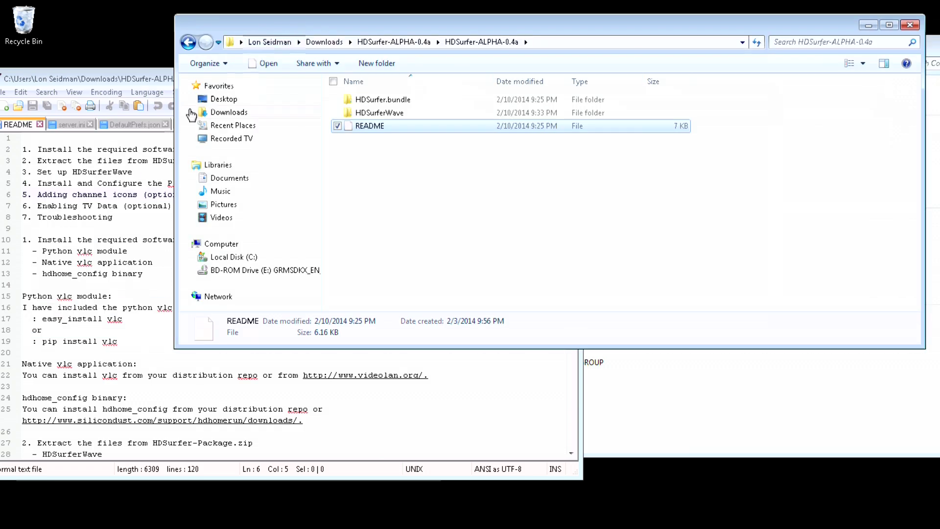
click(112, 217)
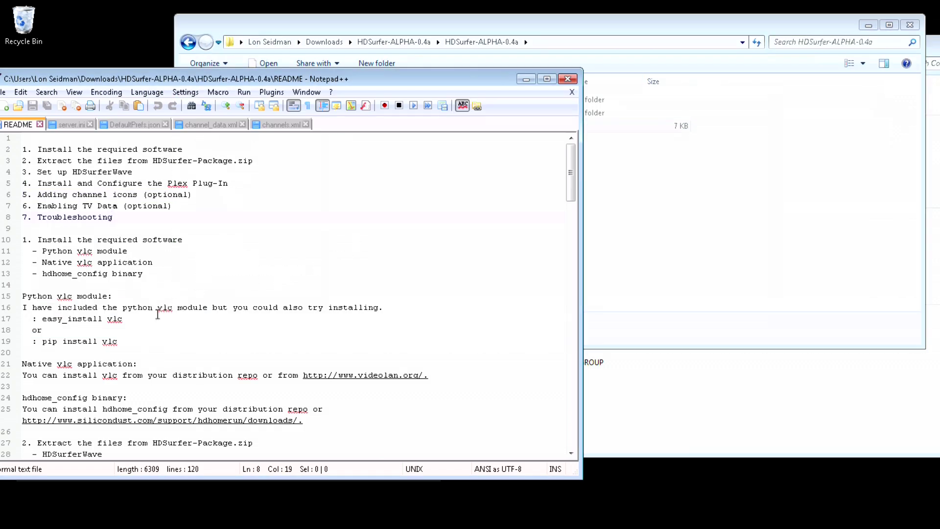
drag(125, 331, 45, 293)
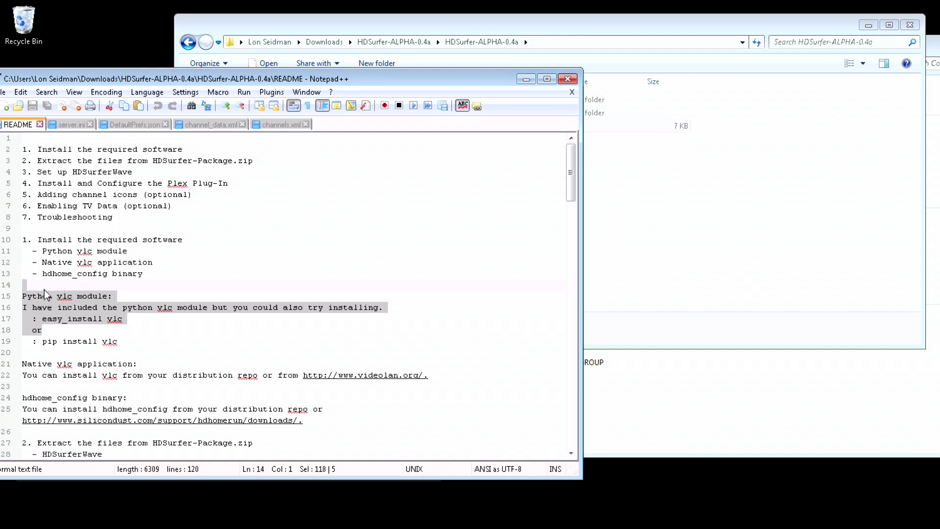
click(684, 184)
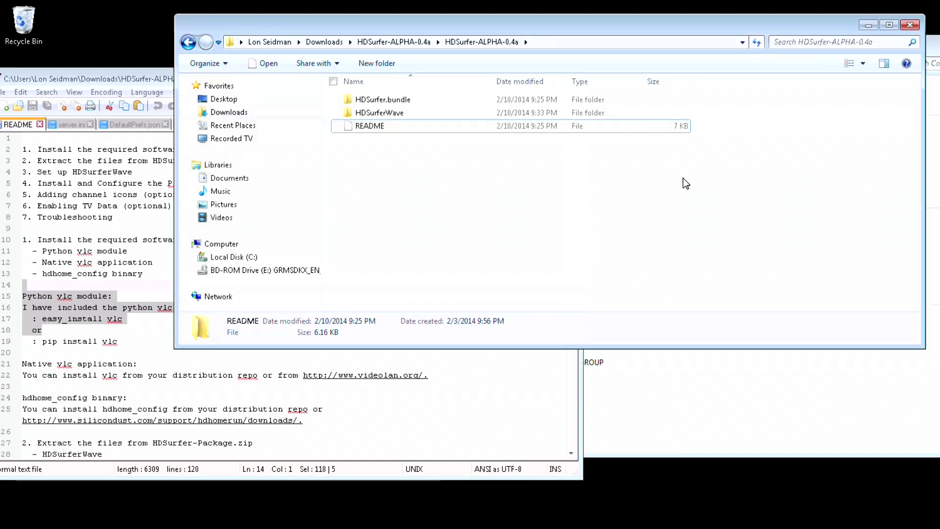
double_click(371, 119)
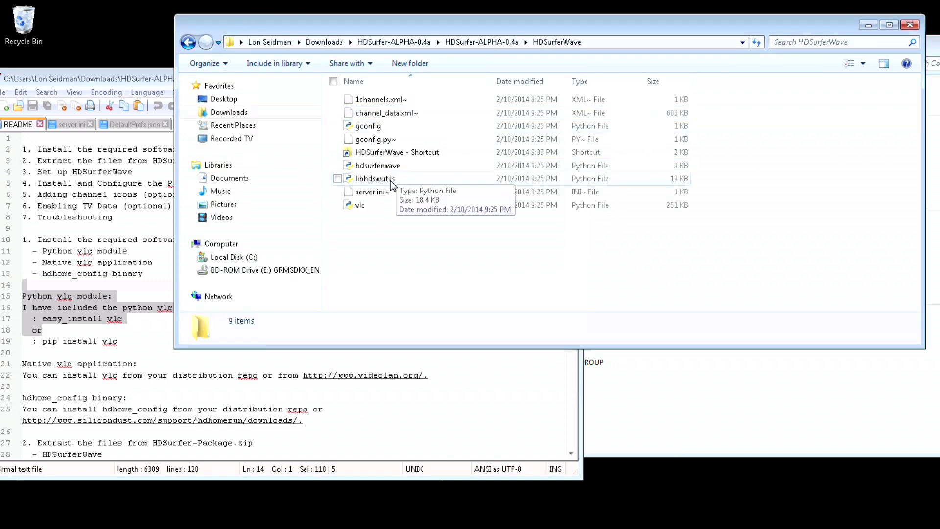
click(370, 204)
click(118, 307)
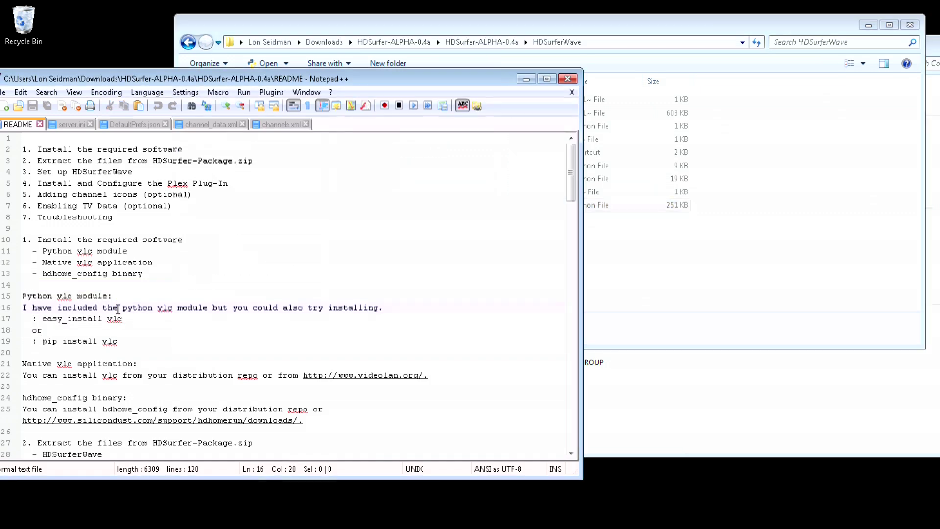
drag(133, 340, 62, 286)
click(615, 272)
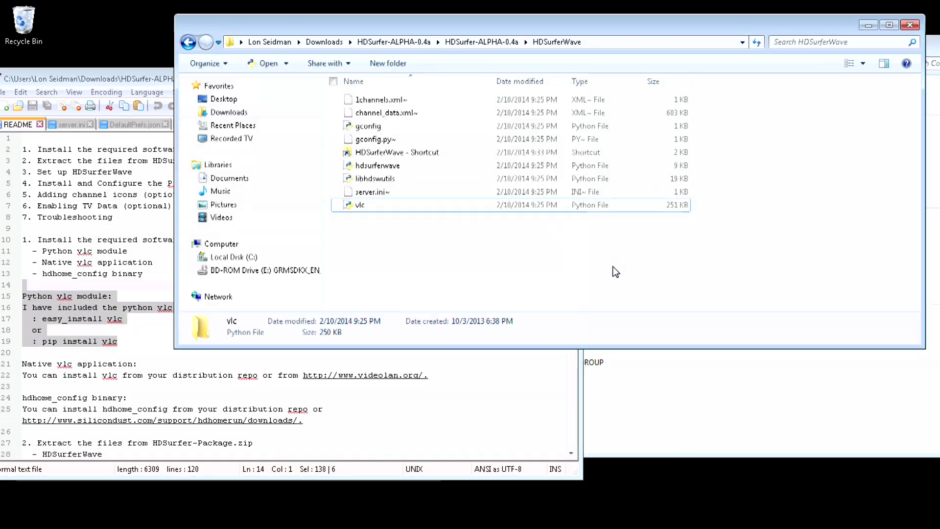
click(122, 331)
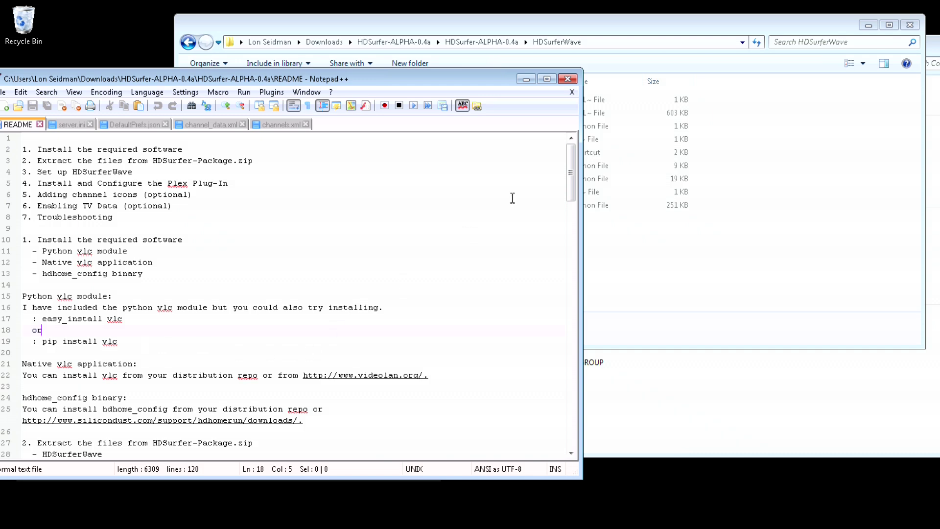
drag(570, 173, 570, 209)
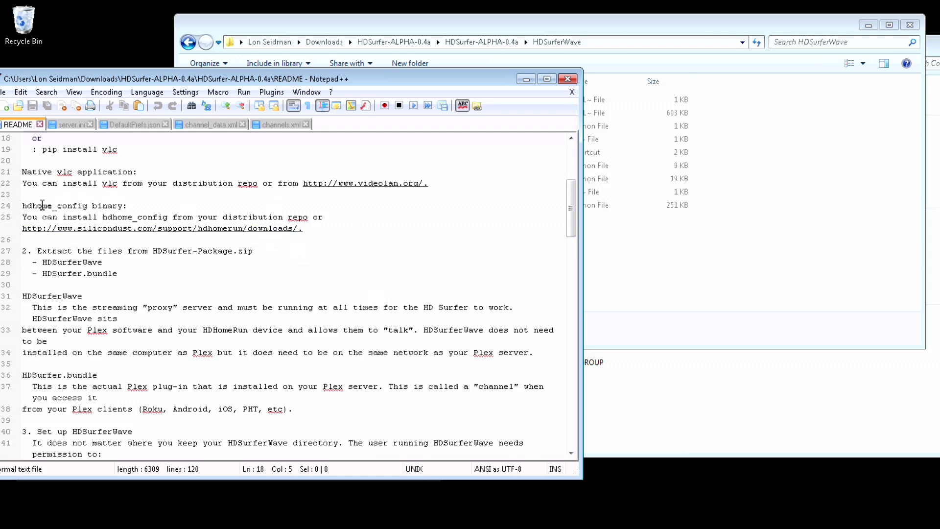
Step: Highlight hdhome_config on line 24, return Explorer to HDSurfer-ALPHA-0.4a, and front the System window
drag(22, 205, 87, 206)
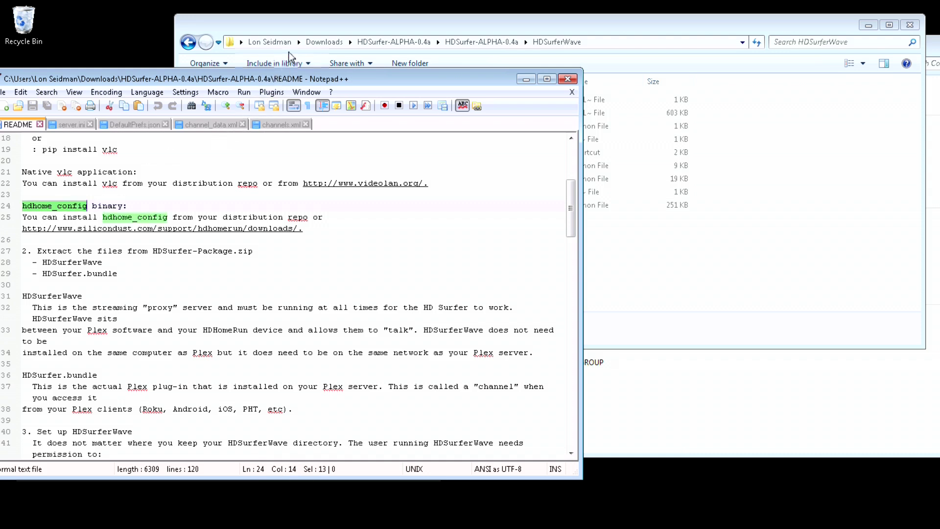
click(325, 52)
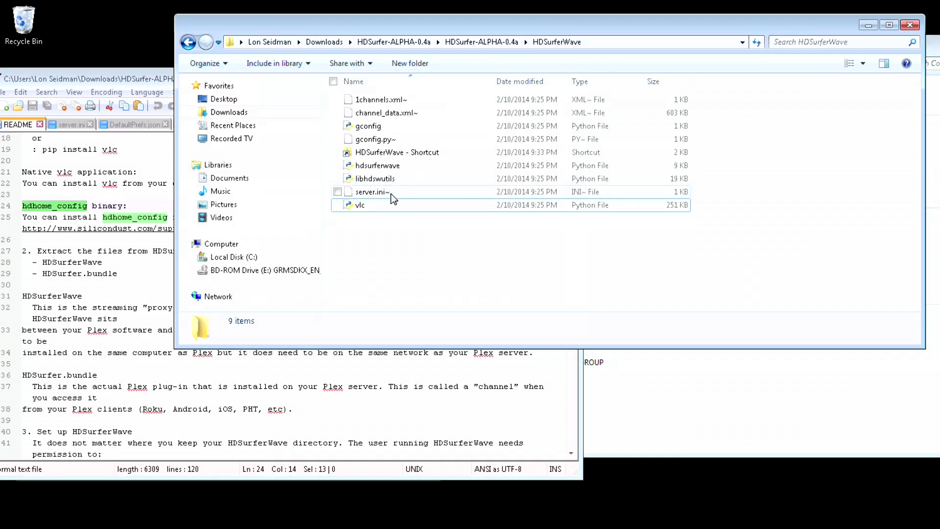
click(188, 42)
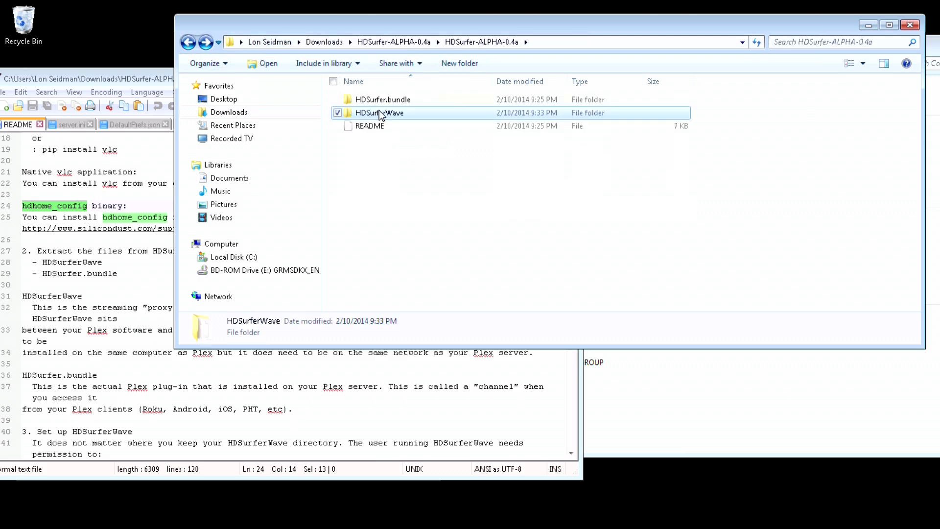
mouse_move(380, 114)
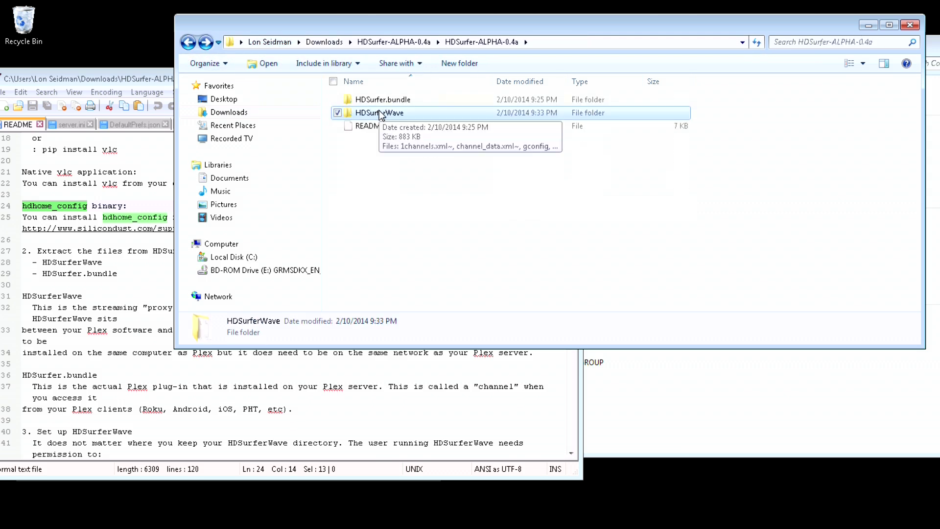
click(392, 122)
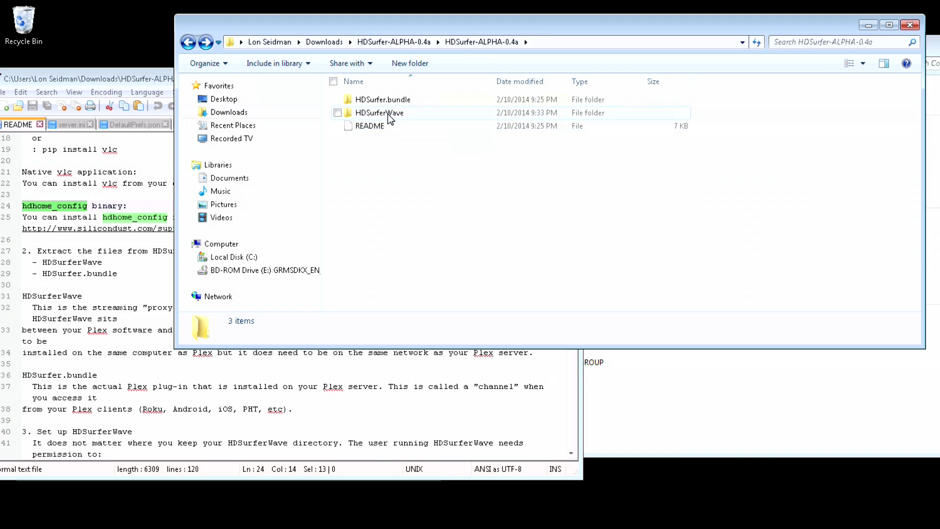
mouse_move(390, 119)
click(669, 383)
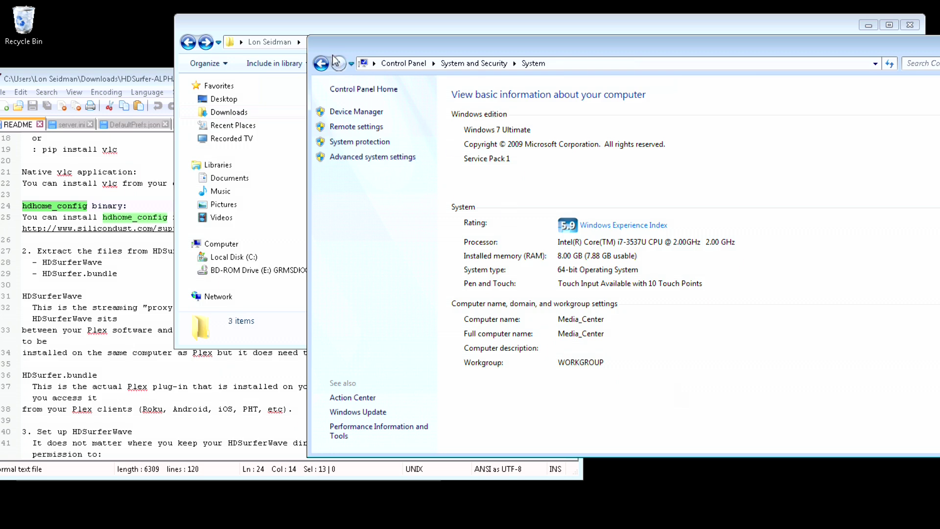
Step: Navigate Explorer to C:\HDsurfer and move the folder and README windows aside
click(367, 65)
text(c:\)
key(Return)
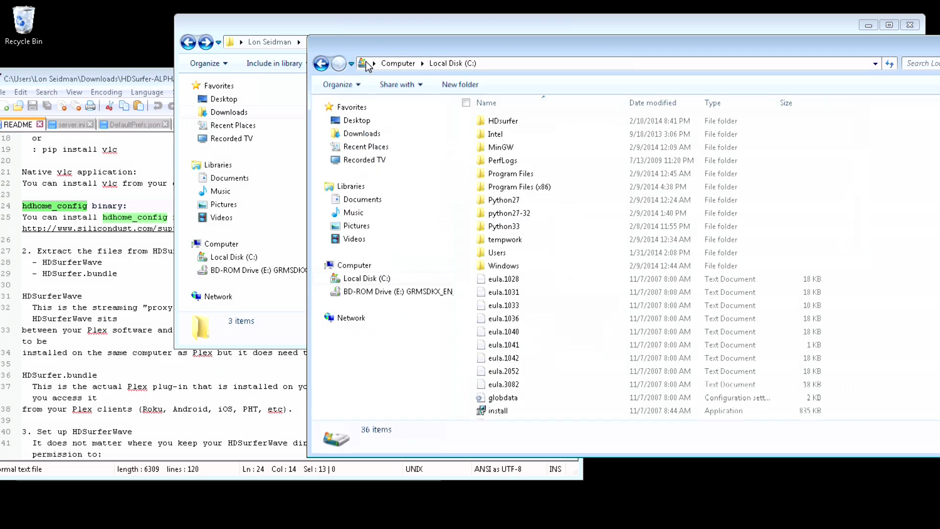
double_click(495, 120)
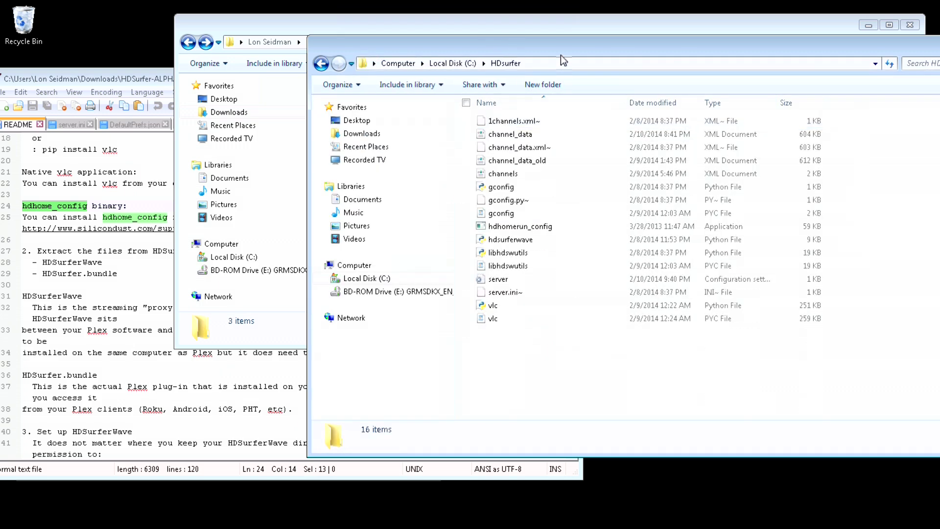
drag(558, 55, 292, 71)
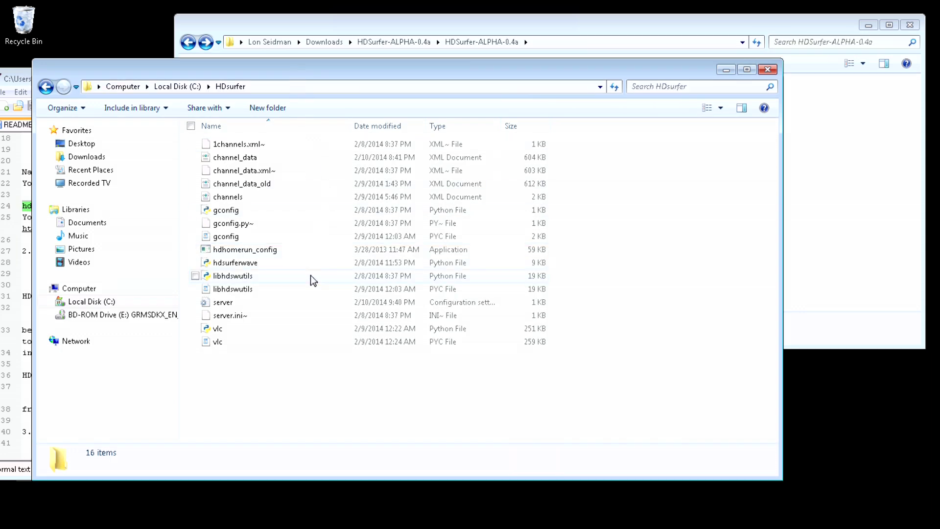
drag(275, 68, 331, 68)
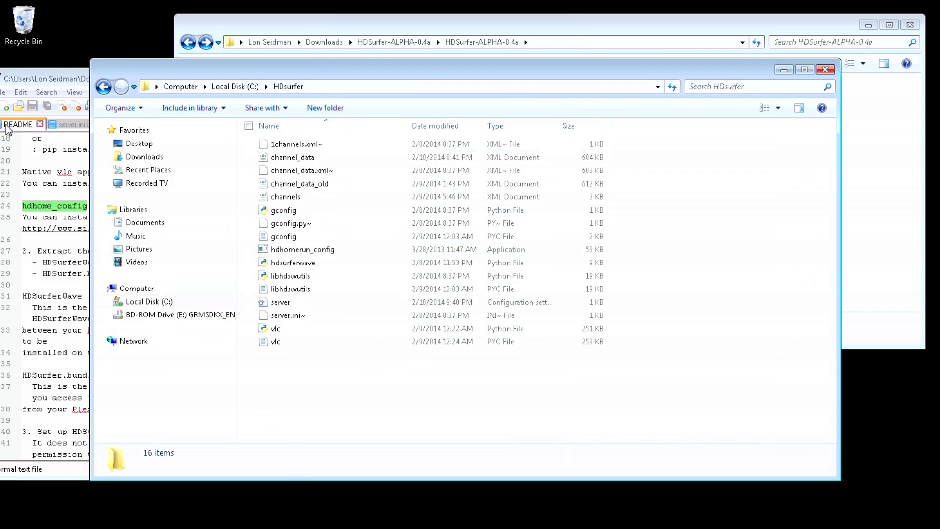
drag(14, 81, 199, 109)
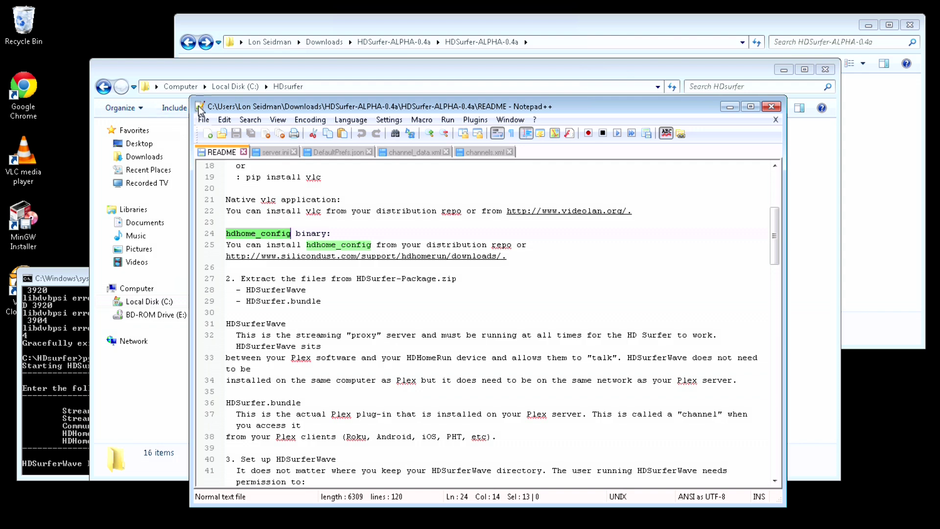
double_click(200, 108)
Step: Stop HDSurferWave with Ctrl+C, list the folder with dir, and rerun python hdsurferwave.py start
click(56, 381)
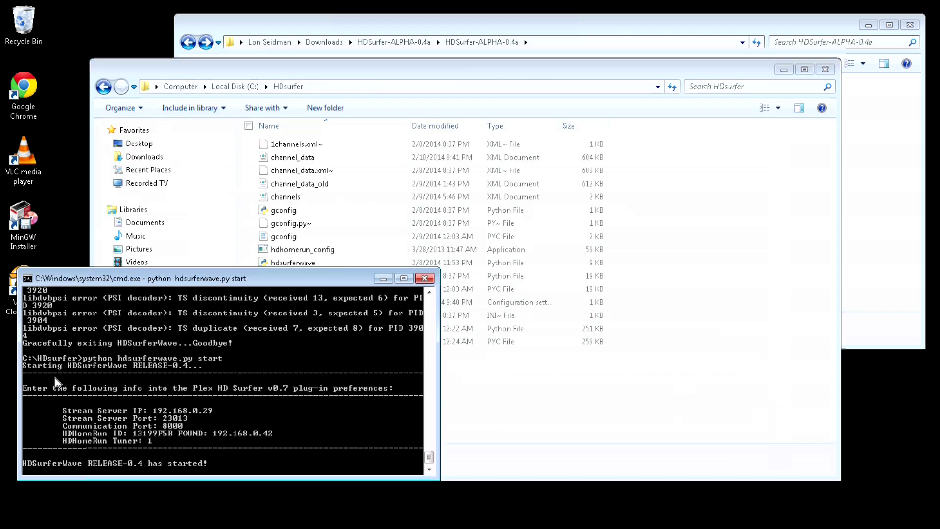
key(ctrl+c)
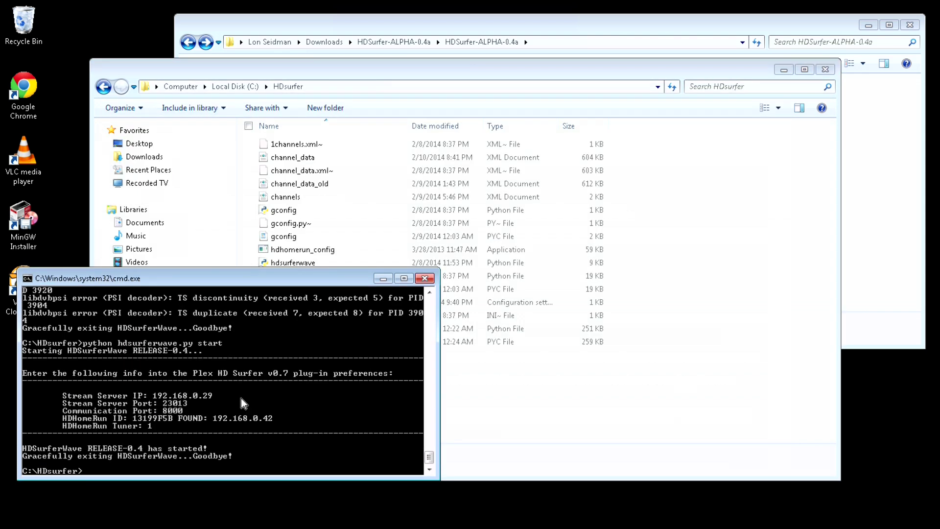
text(dir)
key(Return)
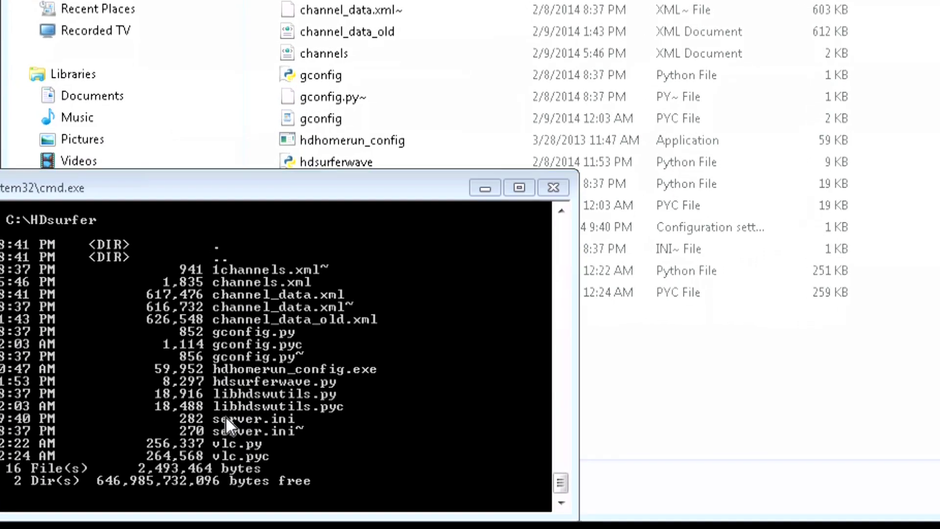
key(super)
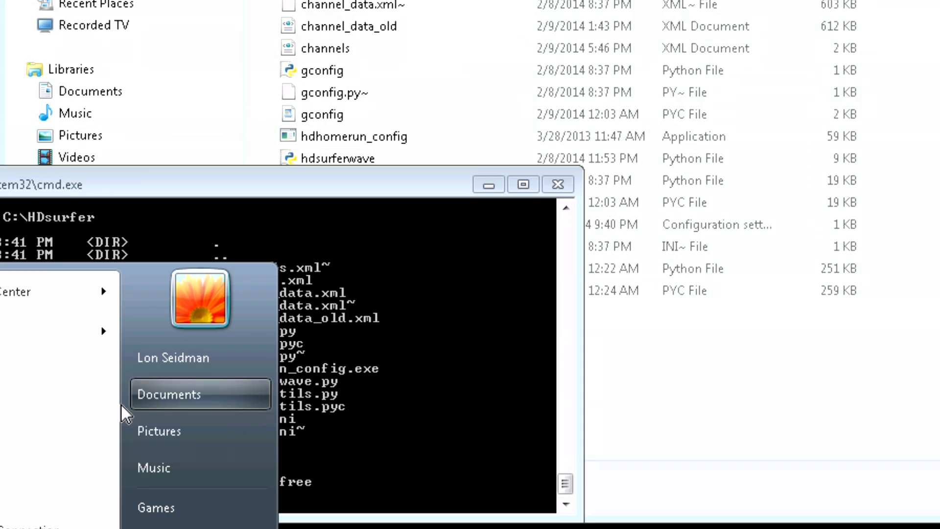
click(319, 348)
text(py)
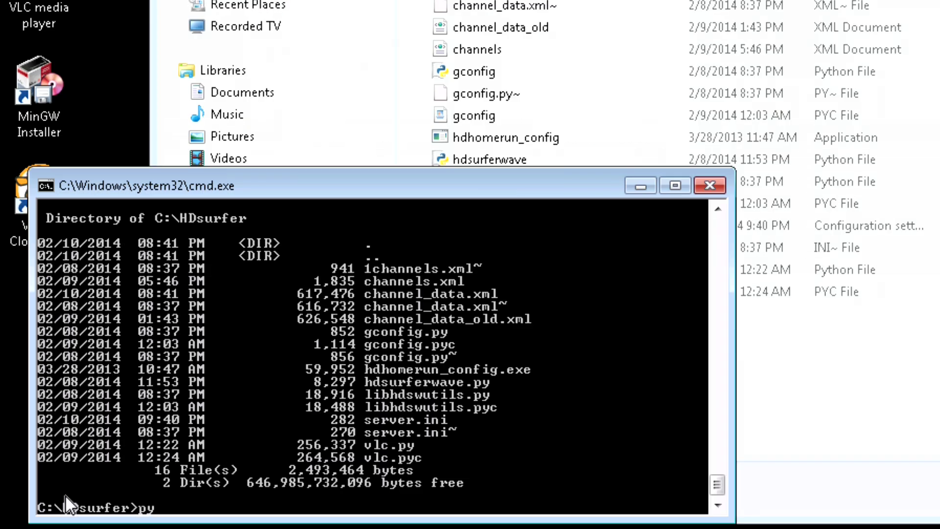
key(BackSpace)
key(BackSpace)
text(dir)
key(Up)
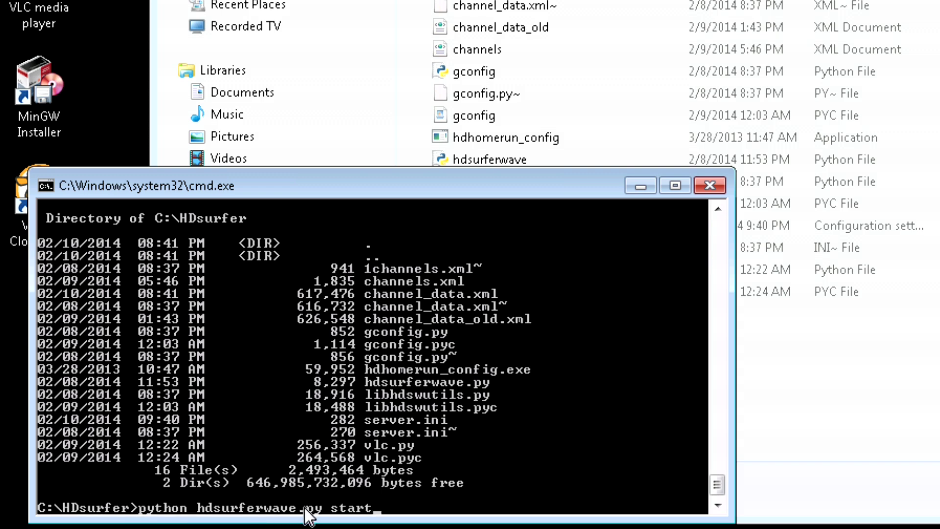
key(Return)
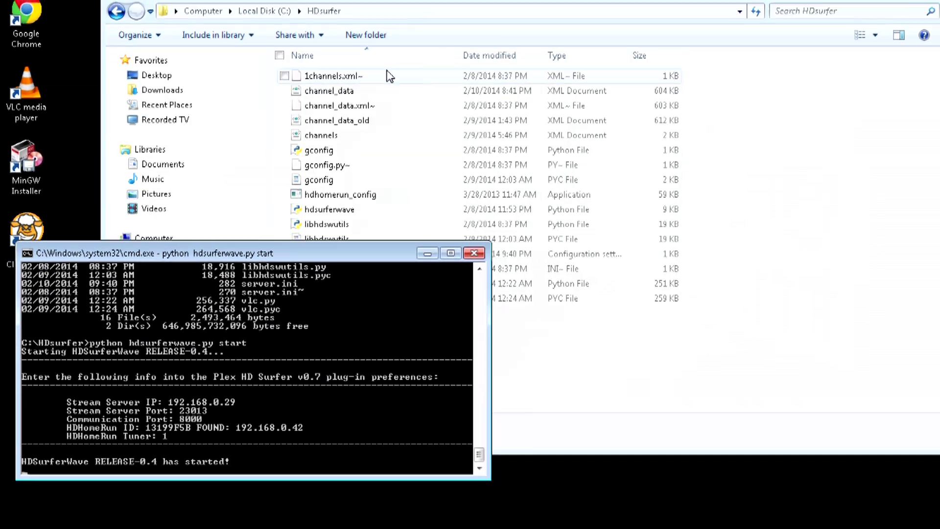
Step: Note the running server's IP 192.168.0.29, stream port 23013 and communication port 8000, then open Start
key(super)
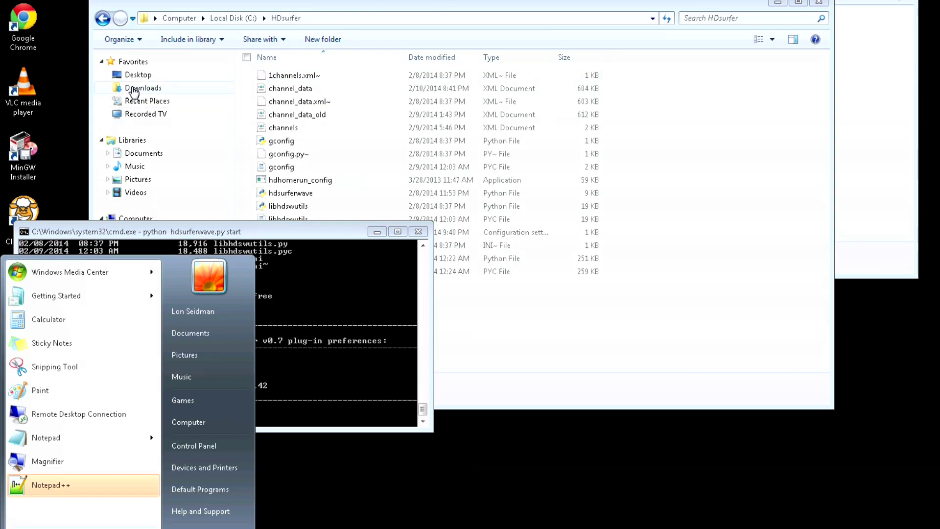
Step: Open the inner HDSurfer-ALPHA-0.4a folder, select HDSurfer.bundle, and bring up the Plex tray icon's menu
click(193, 97)
double_click(325, 80)
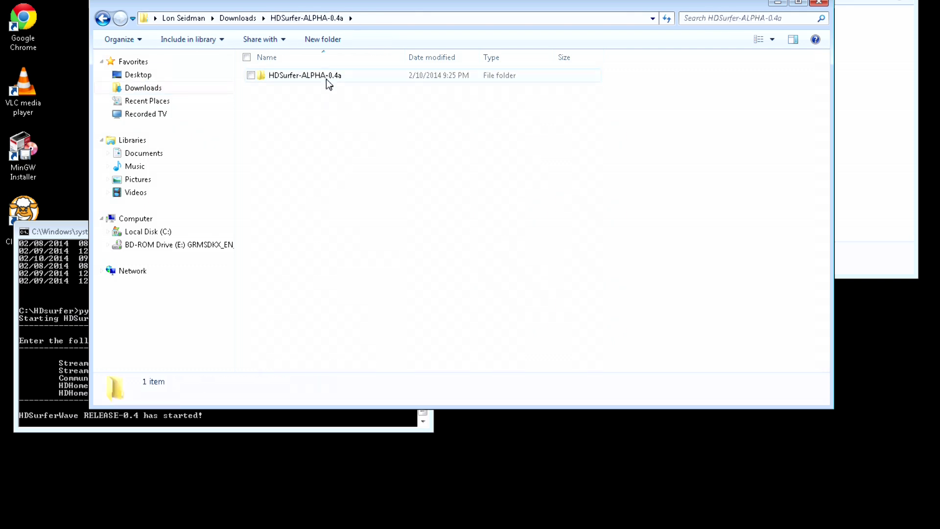
click(326, 84)
double_click(326, 81)
click(315, 77)
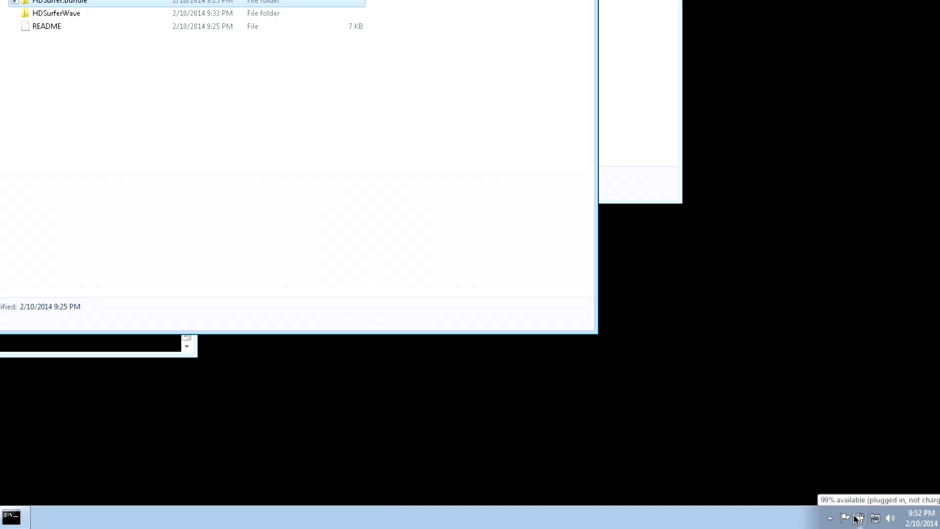
click(831, 520)
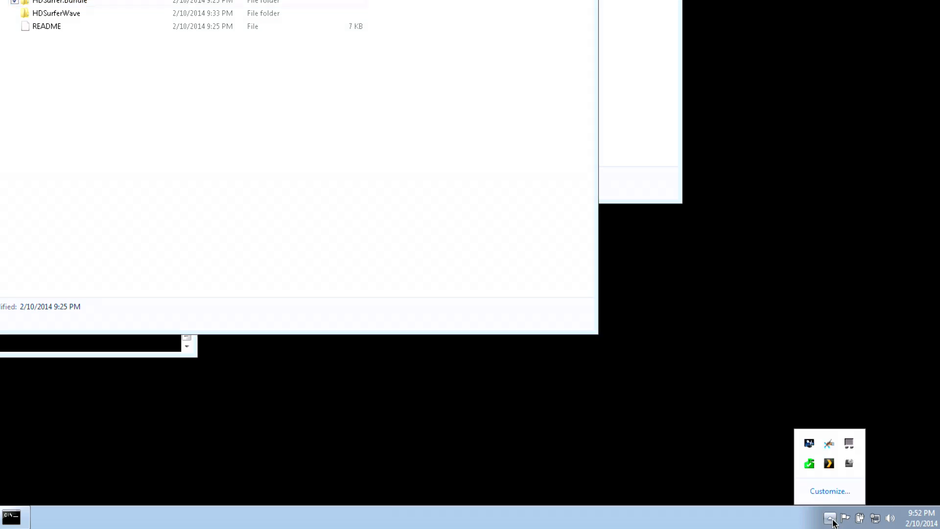
right_click(829, 464)
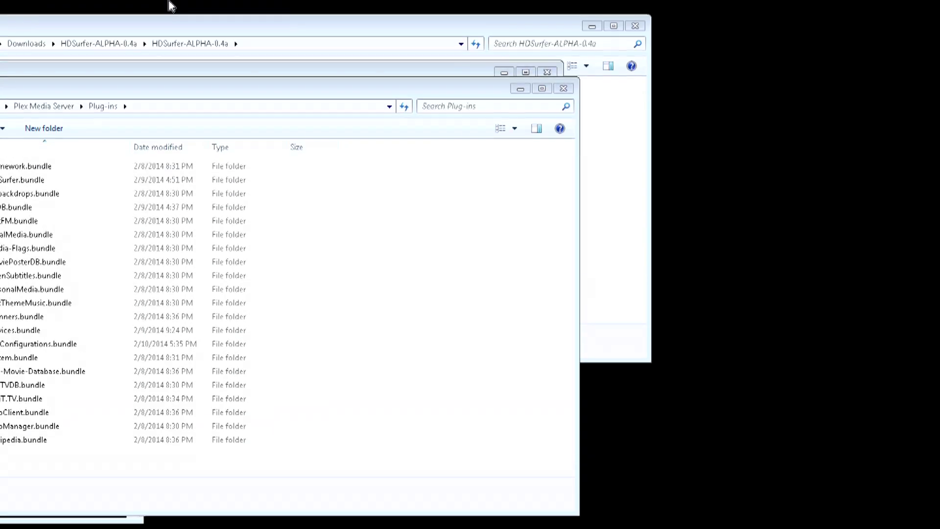
Step: Open Plug-ins > HDSurfer.bundle > Contents and edit DefaultPrefs with Notepad++
drag(150, 88, 466, 102)
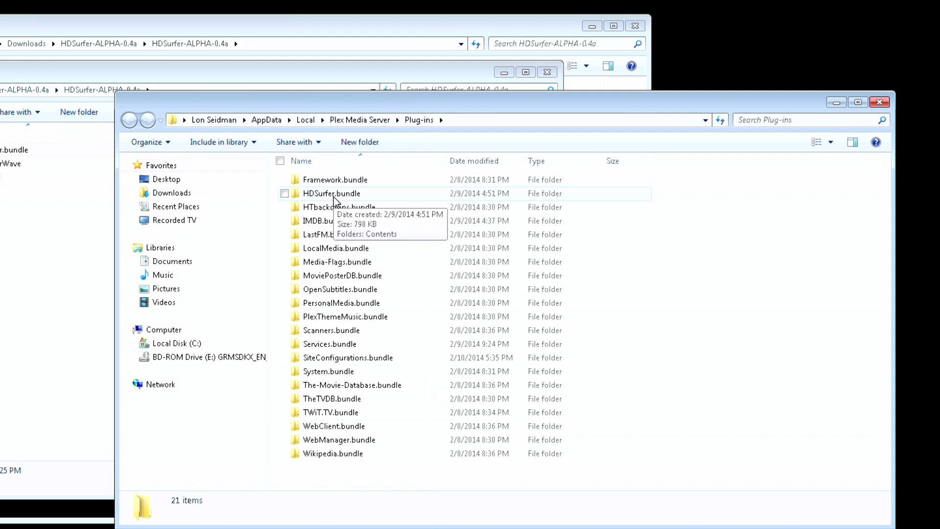
click(334, 196)
double_click(333, 197)
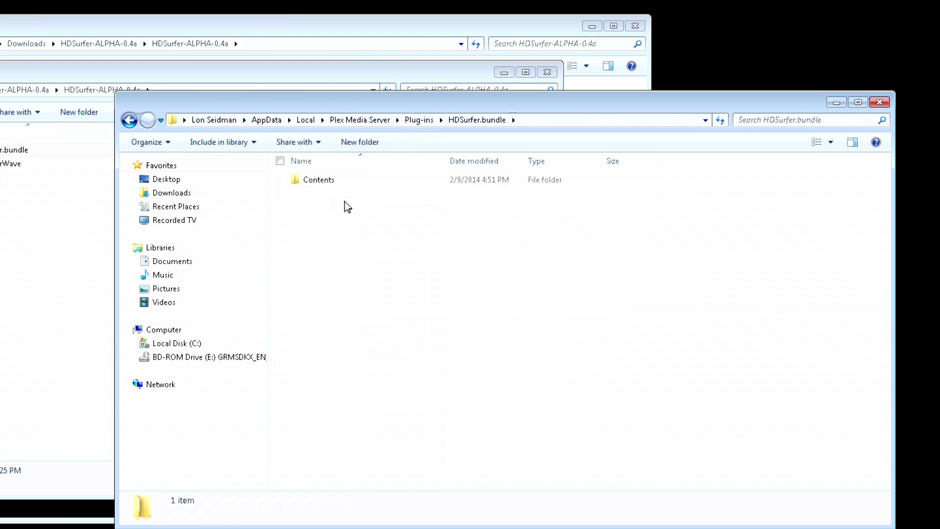
click(319, 180)
double_click(319, 180)
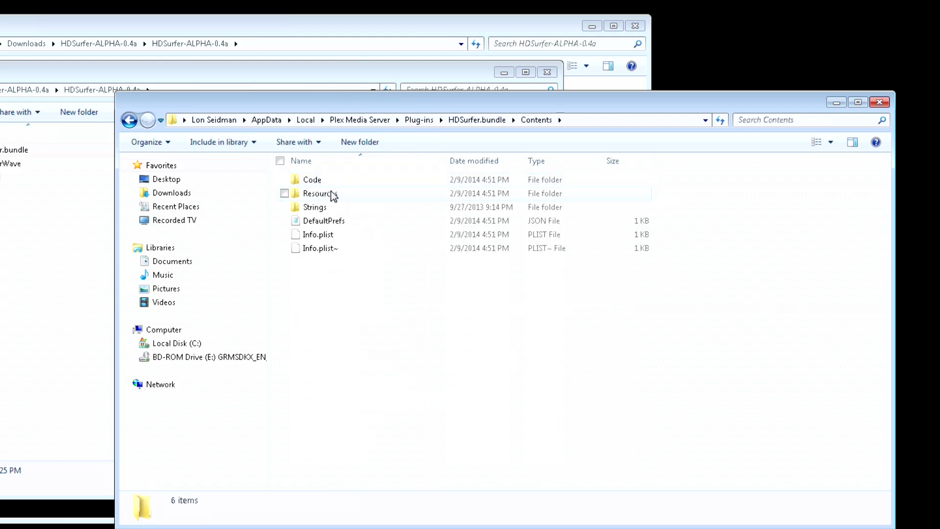
click(336, 221)
right_click(335, 221)
click(422, 299)
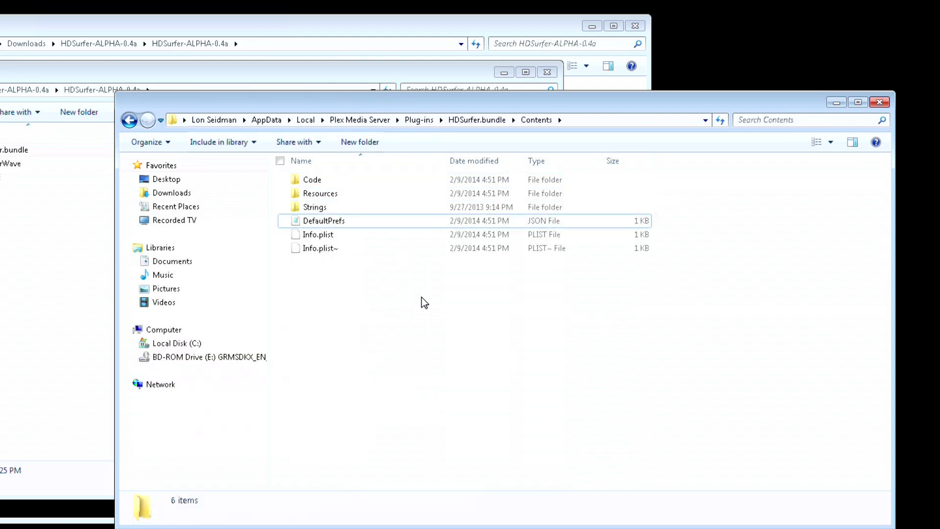
right_click(343, 221)
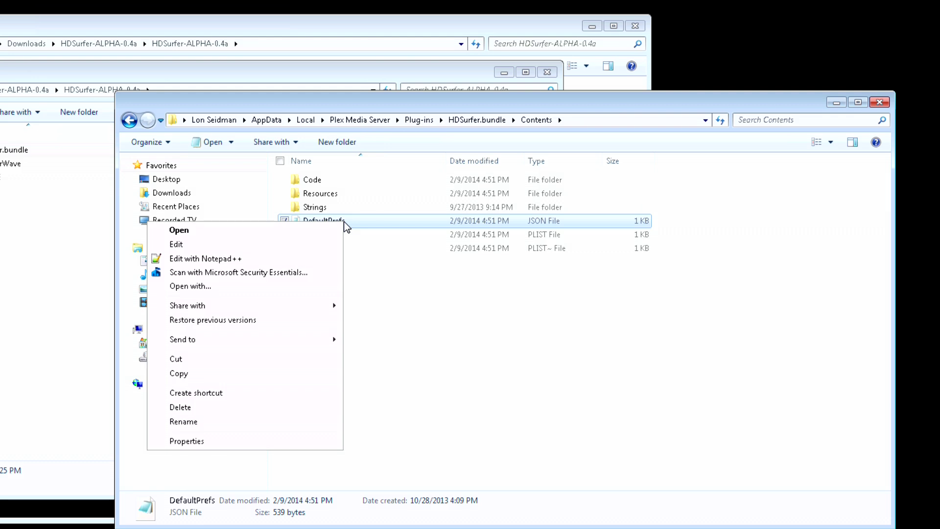
click(295, 260)
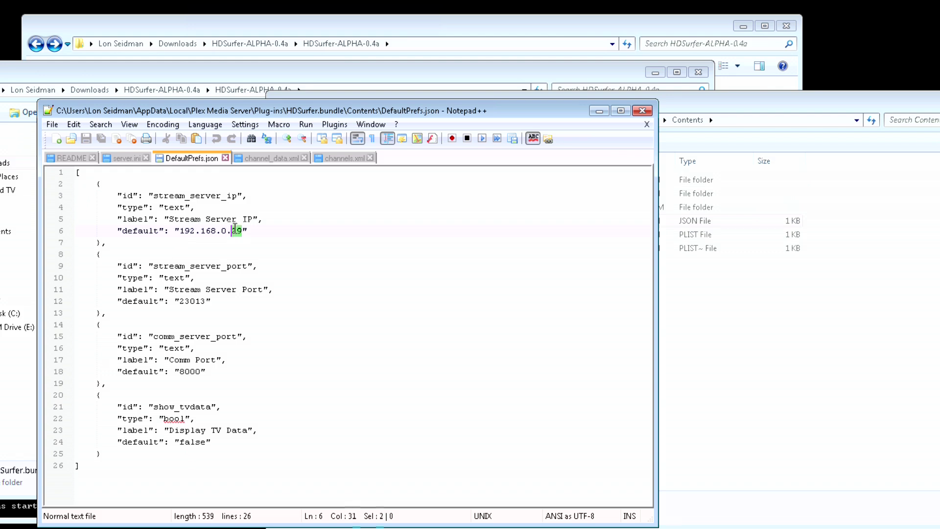
Step: Confirm the stream server IP reads 192.168.0.29, then close DefaultPrefs.json
drag(235, 229, 216, 228)
click(644, 112)
drag(599, 105, 594, 113)
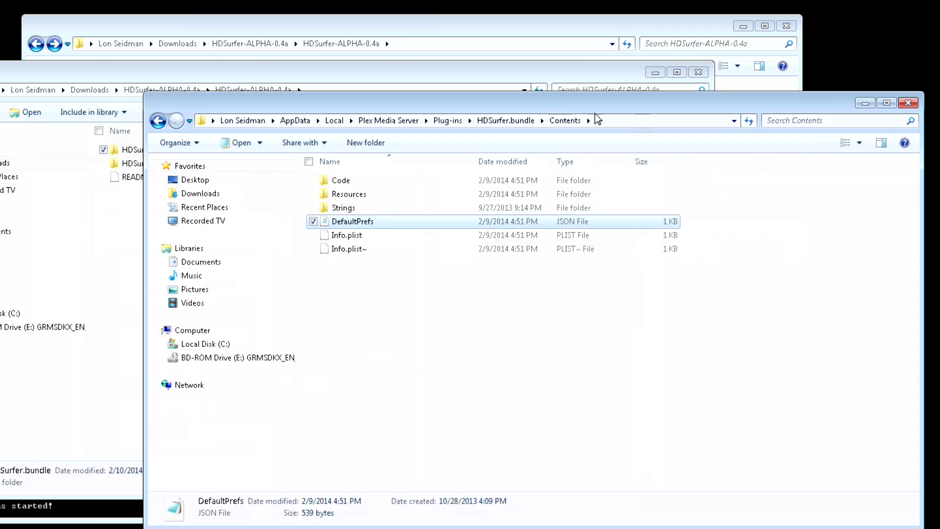
Step: Close the extra Contents and HDSurfer-ALPHA-0.4a Explorer windows
click(908, 104)
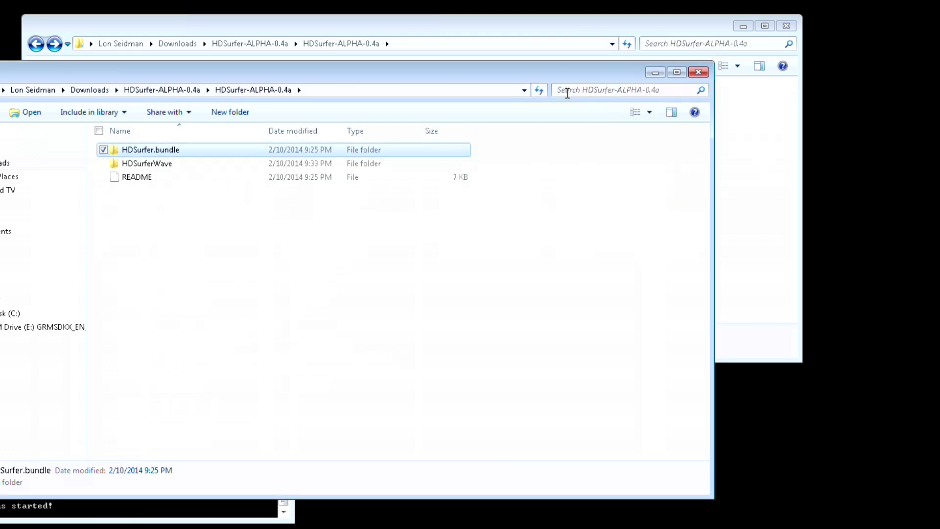
drag(473, 73, 670, 94)
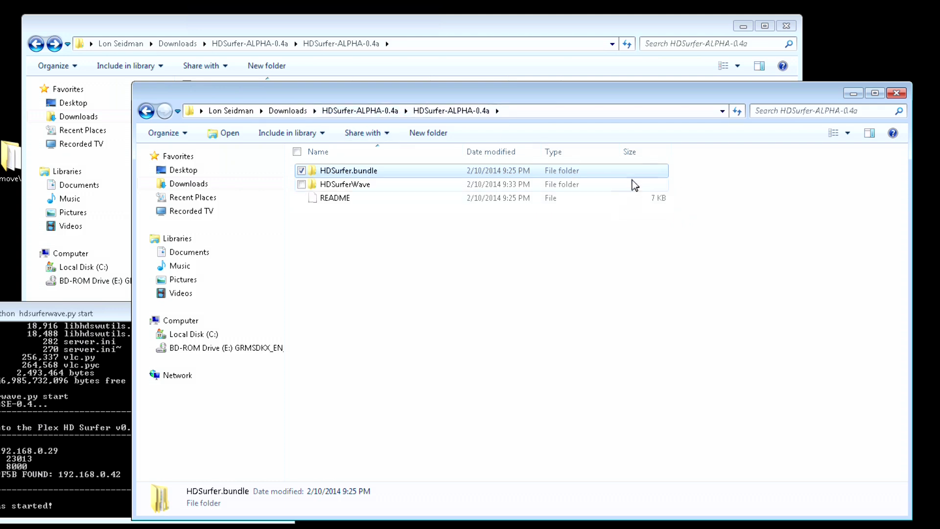
click(897, 93)
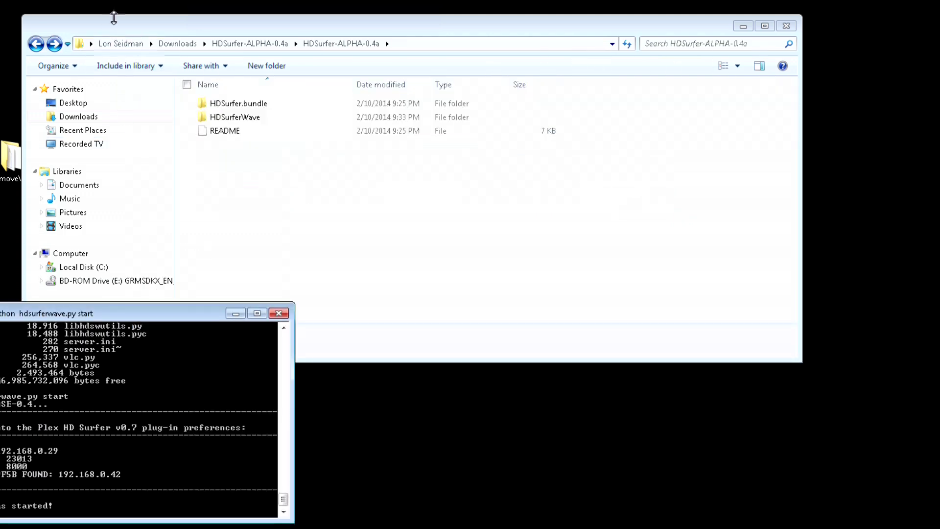
Step: Stop HDSurferWave with Ctrl+C so the console returns to the C:\HDsurfer prompt
drag(102, 318, 363, 205)
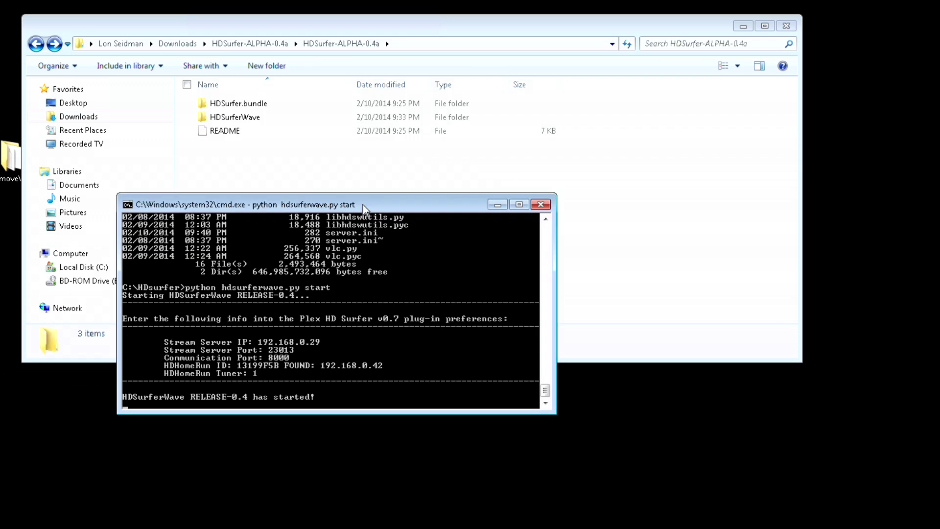
key(ctrl+c)
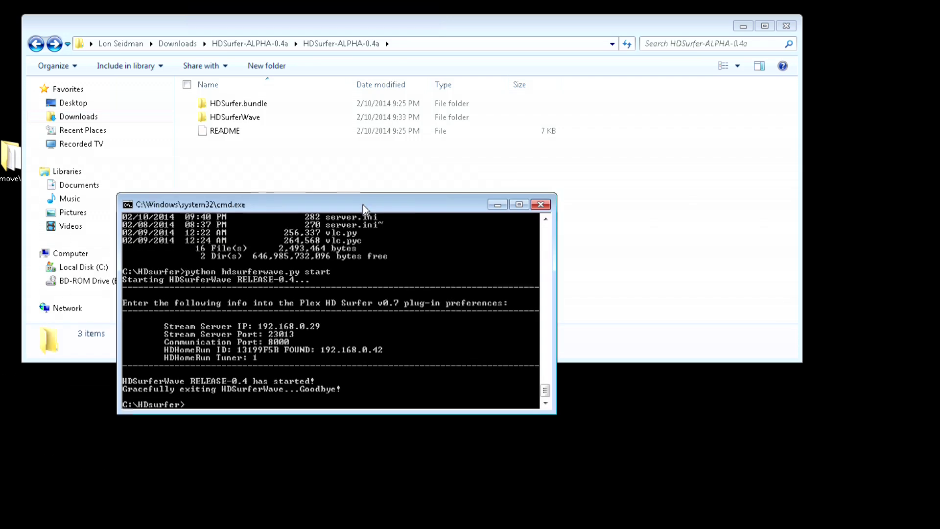
drag(248, 25, 340, 44)
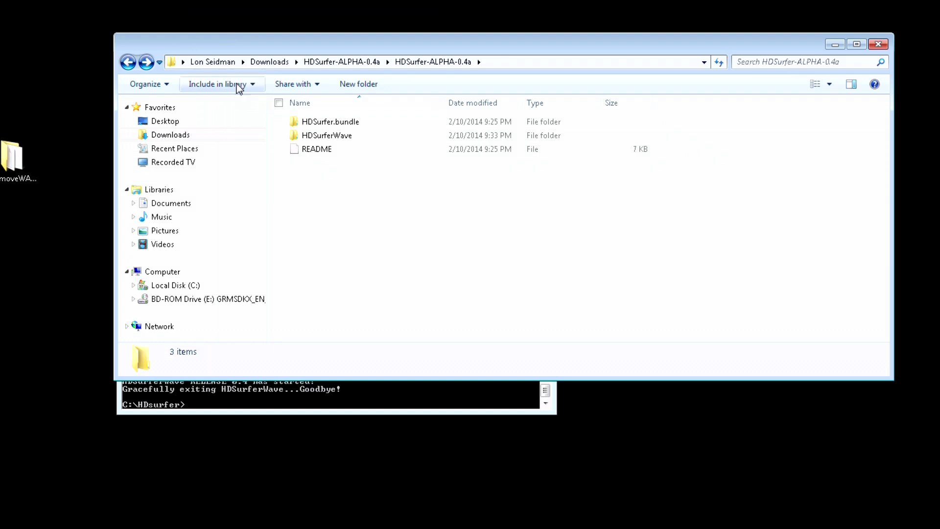
Step: Navigate Explorer to the C:\HDsurfer folder via the address bar
click(175, 62)
text(c:\)
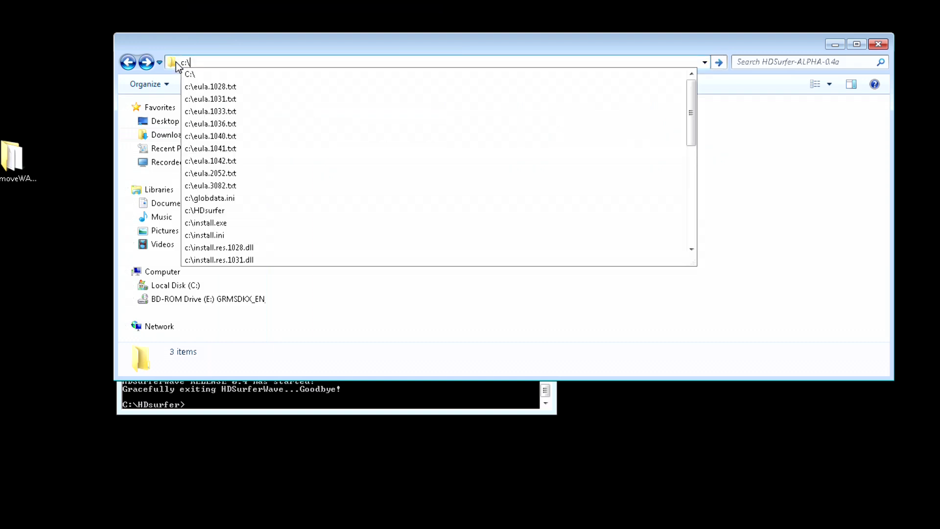
text(hd)
click(201, 74)
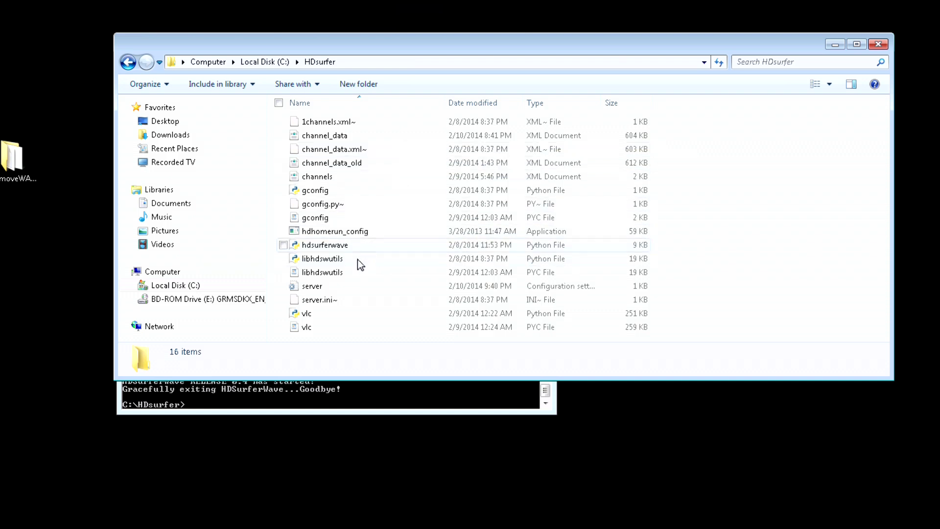
Step: Open server.ini in Notepad, review servernetaddr 192.168.0.29 and tunerid = 1, then close it
right_click(343, 288)
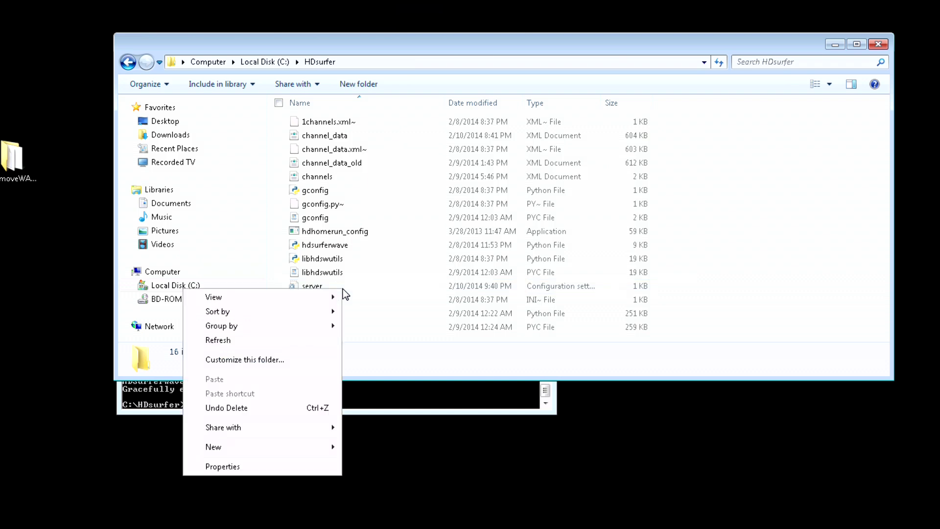
click(358, 276)
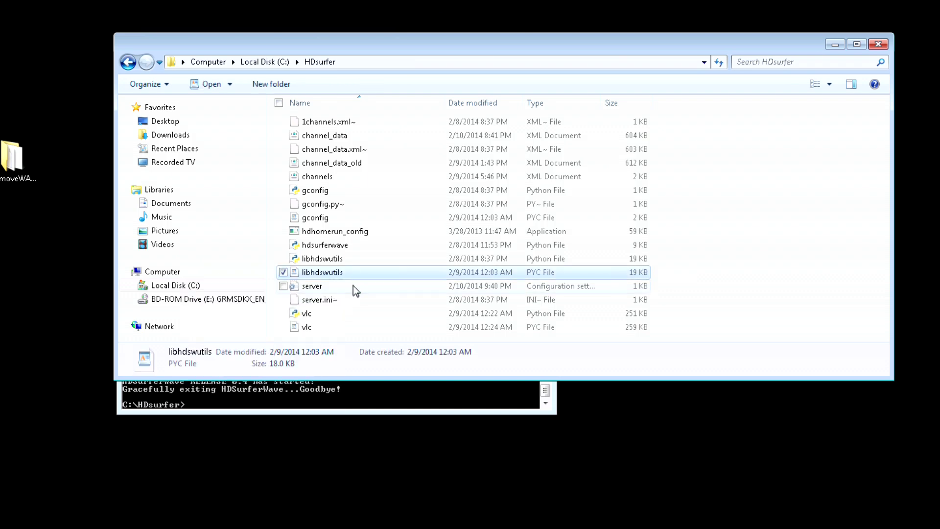
click(352, 285)
right_click(352, 286)
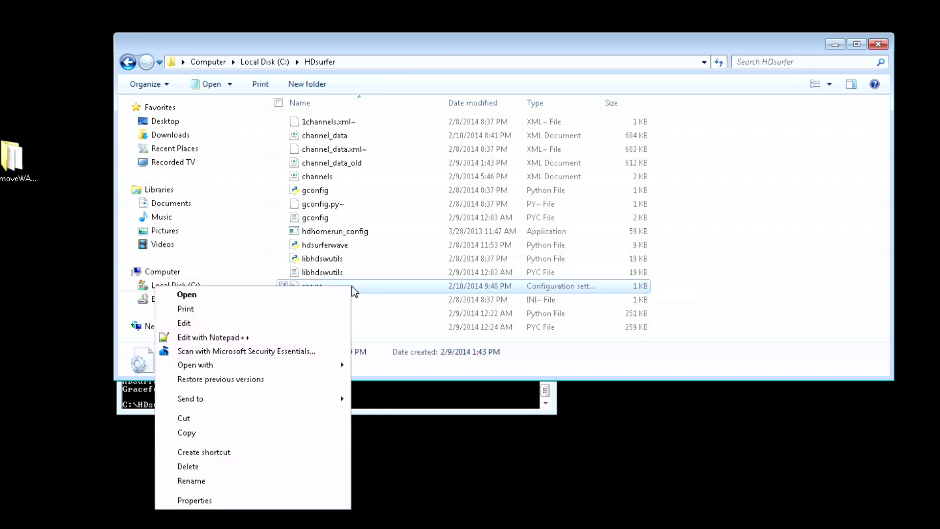
click(270, 325)
drag(257, 95, 478, 88)
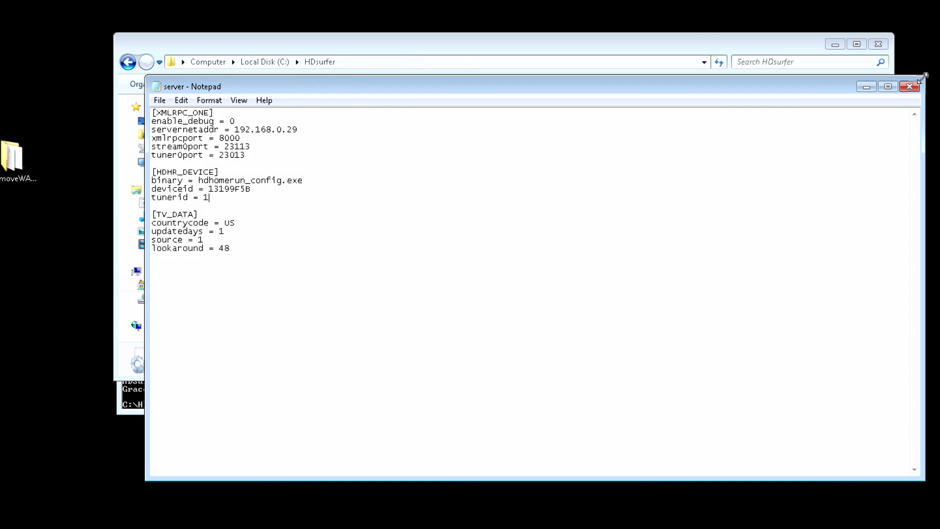
click(907, 88)
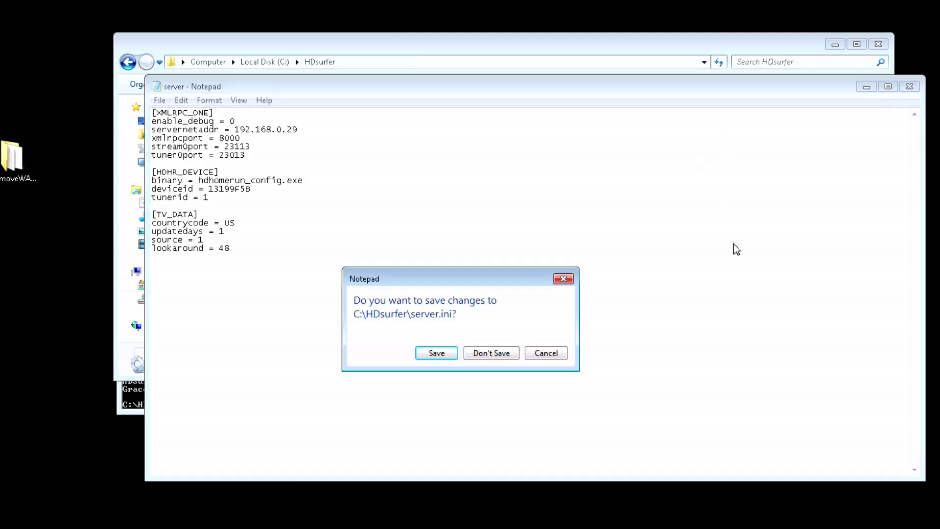
click(504, 348)
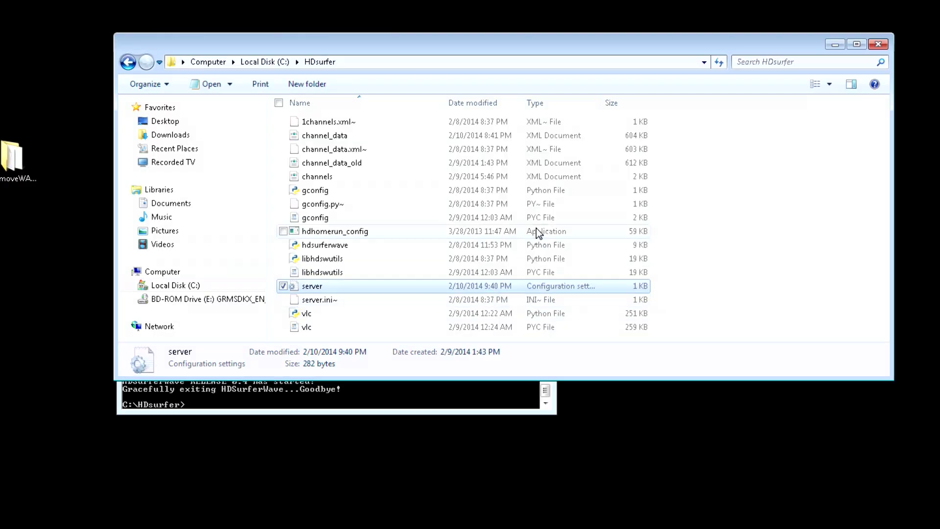
Step: Select the channels file in the C:\HDsurfer folder
click(362, 177)
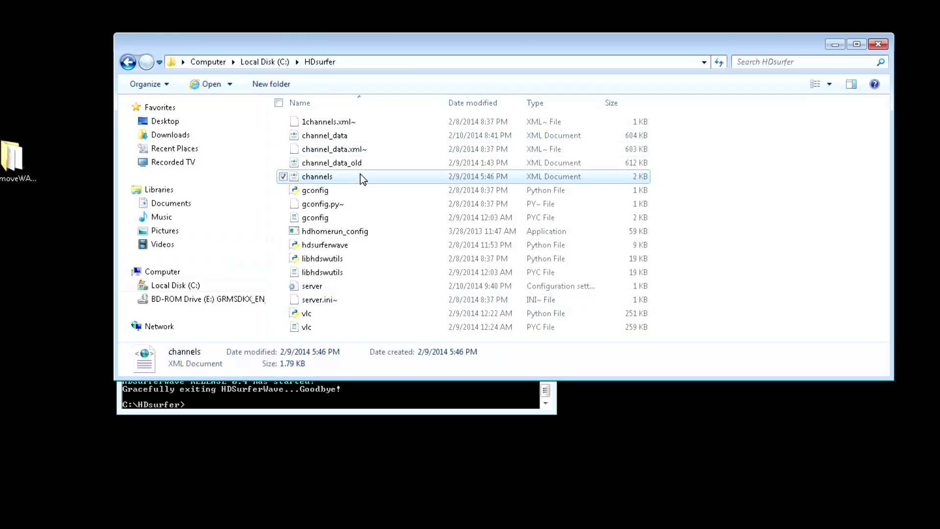
Step: Open channels.xml in Notepad++, select channel 1003's code and frequency, and highlight every qam256
right_click(361, 174)
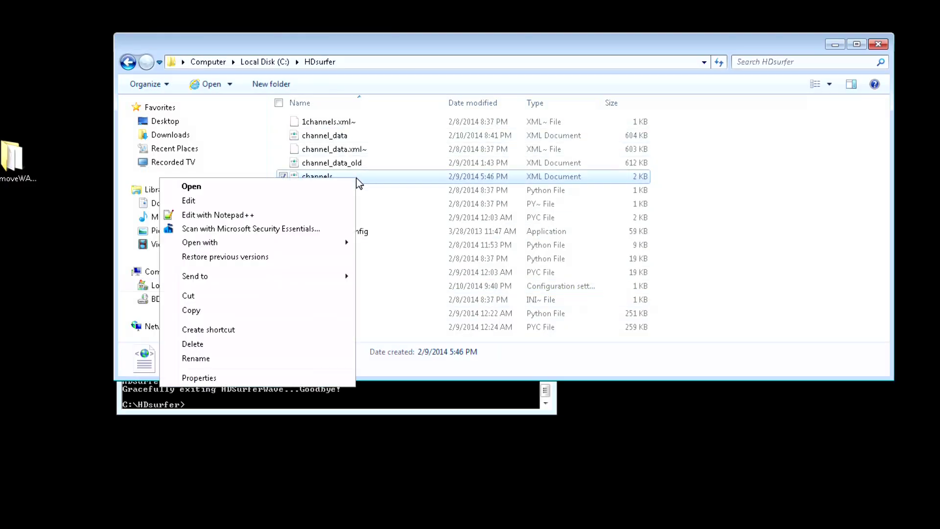
click(315, 219)
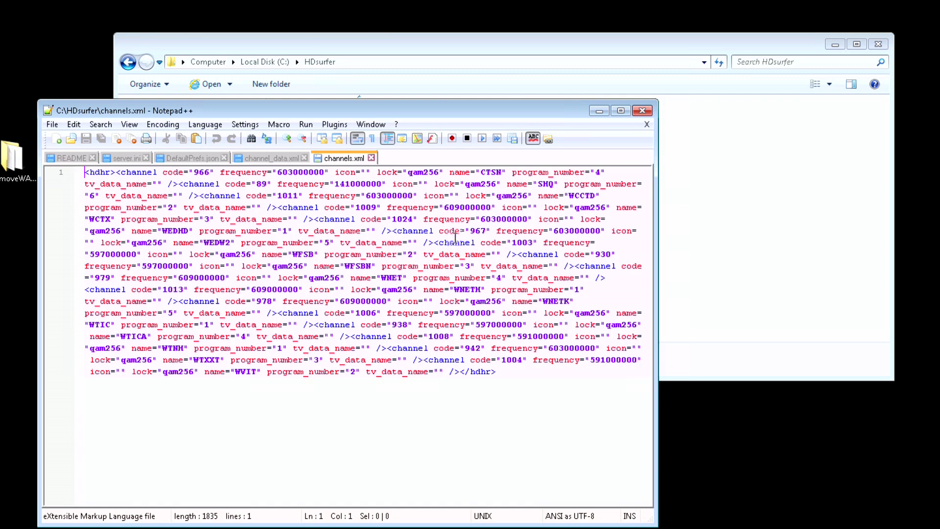
drag(436, 242, 534, 239)
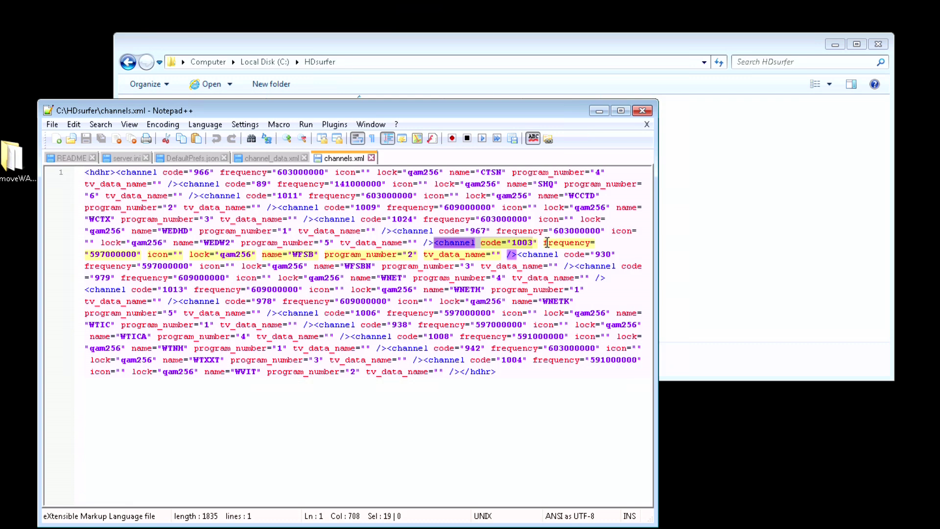
drag(541, 242, 147, 252)
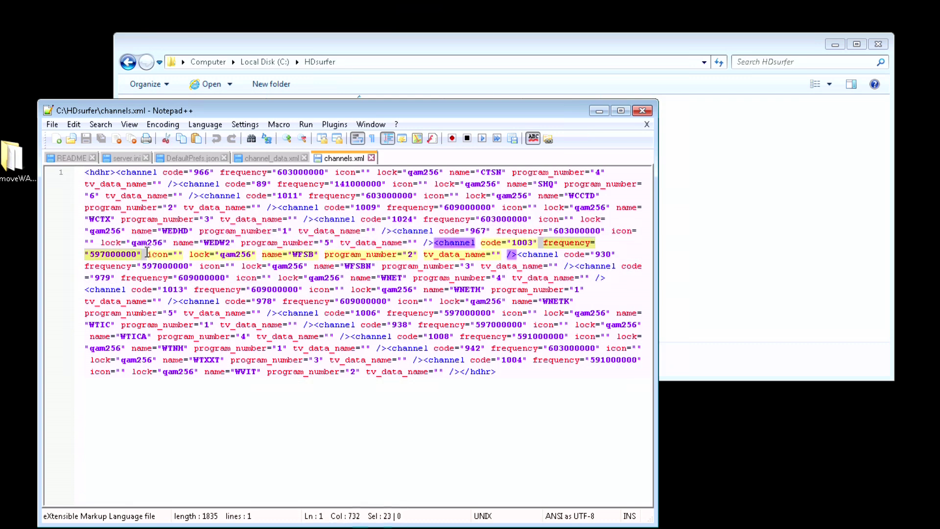
click(175, 255)
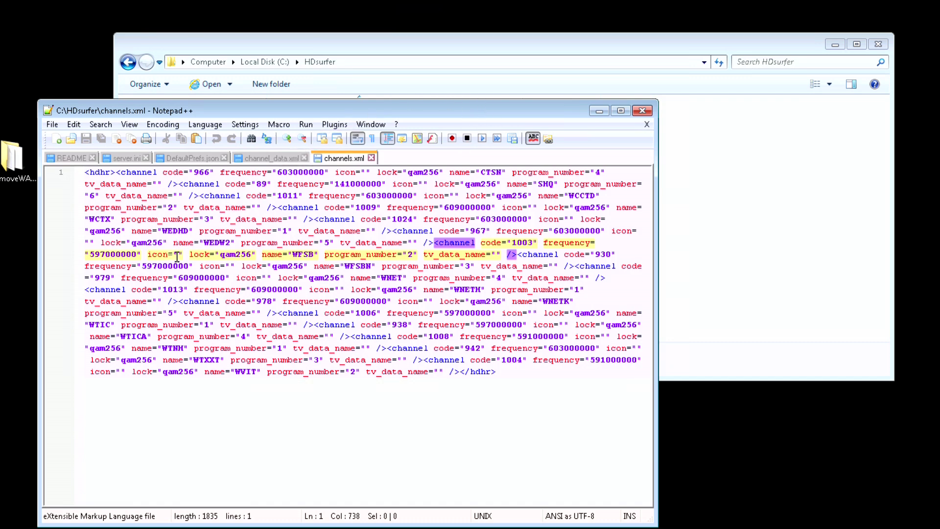
double_click(241, 253)
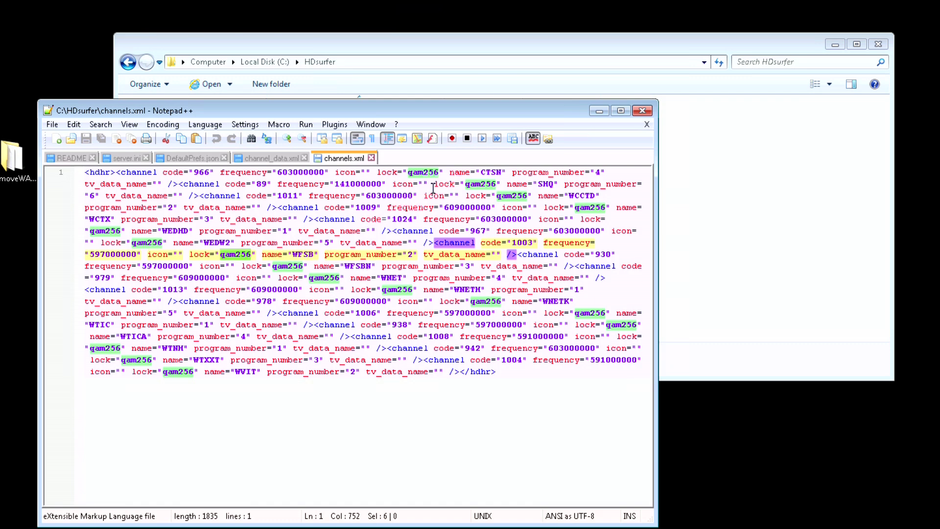
Step: Close channels.xml in Notepad++
click(643, 111)
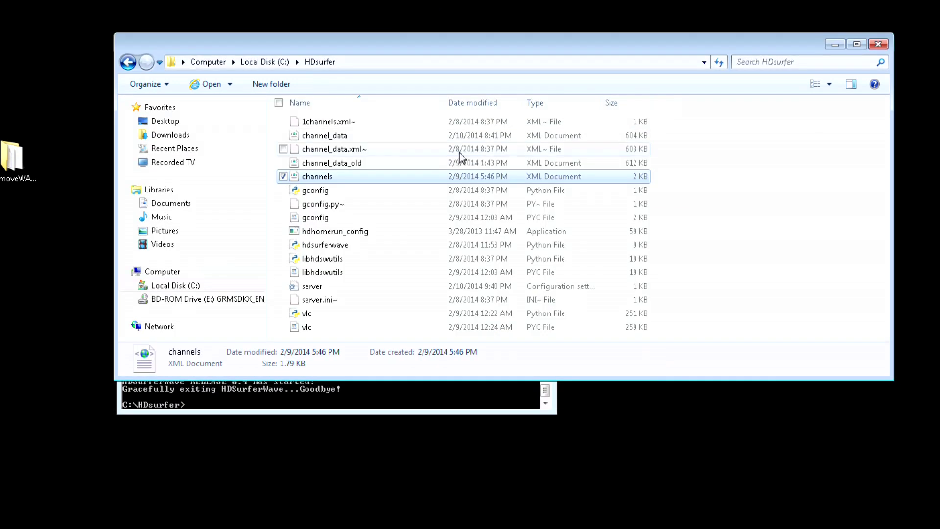